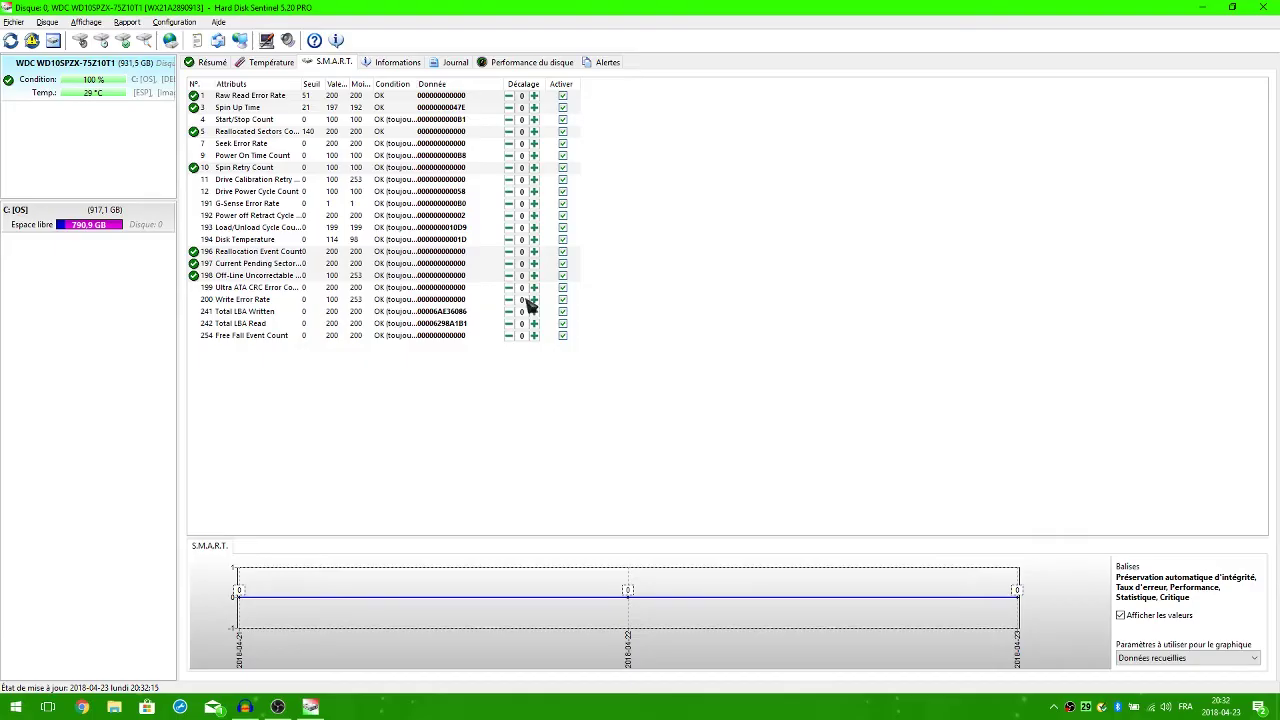
Show the disk's health summary and refresh the disk status.
click(212, 62)
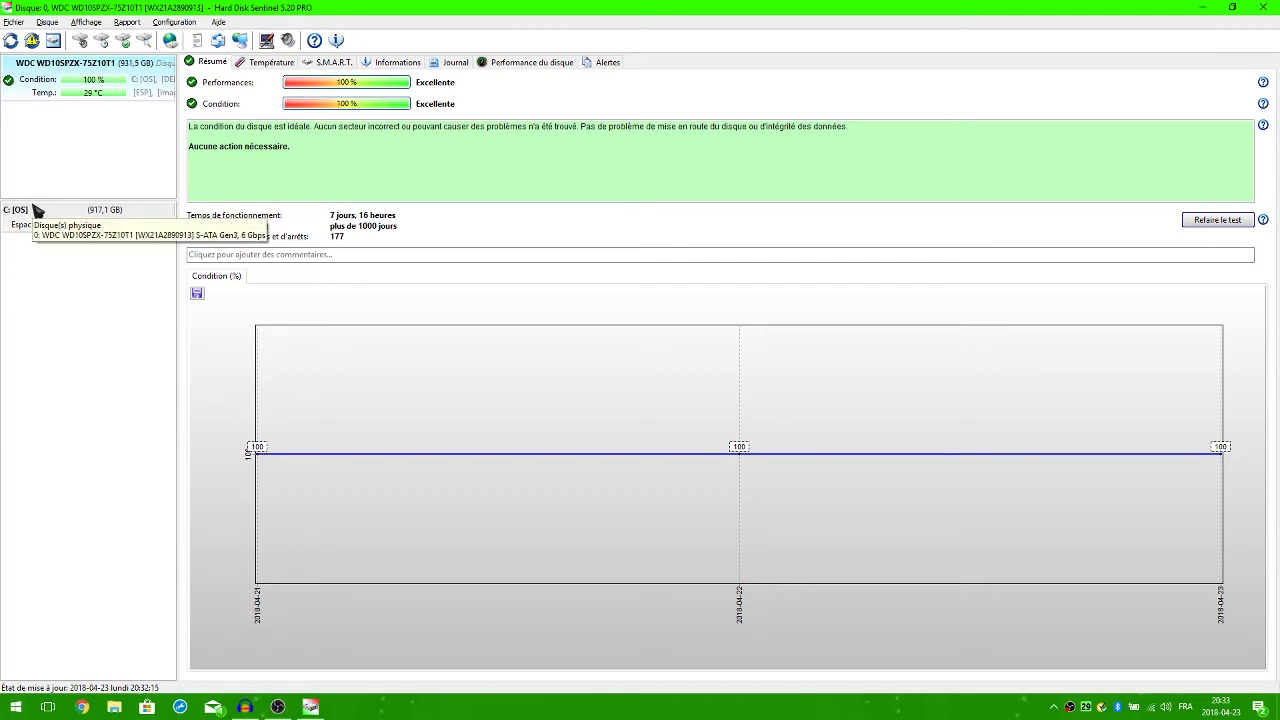
click(10, 42)
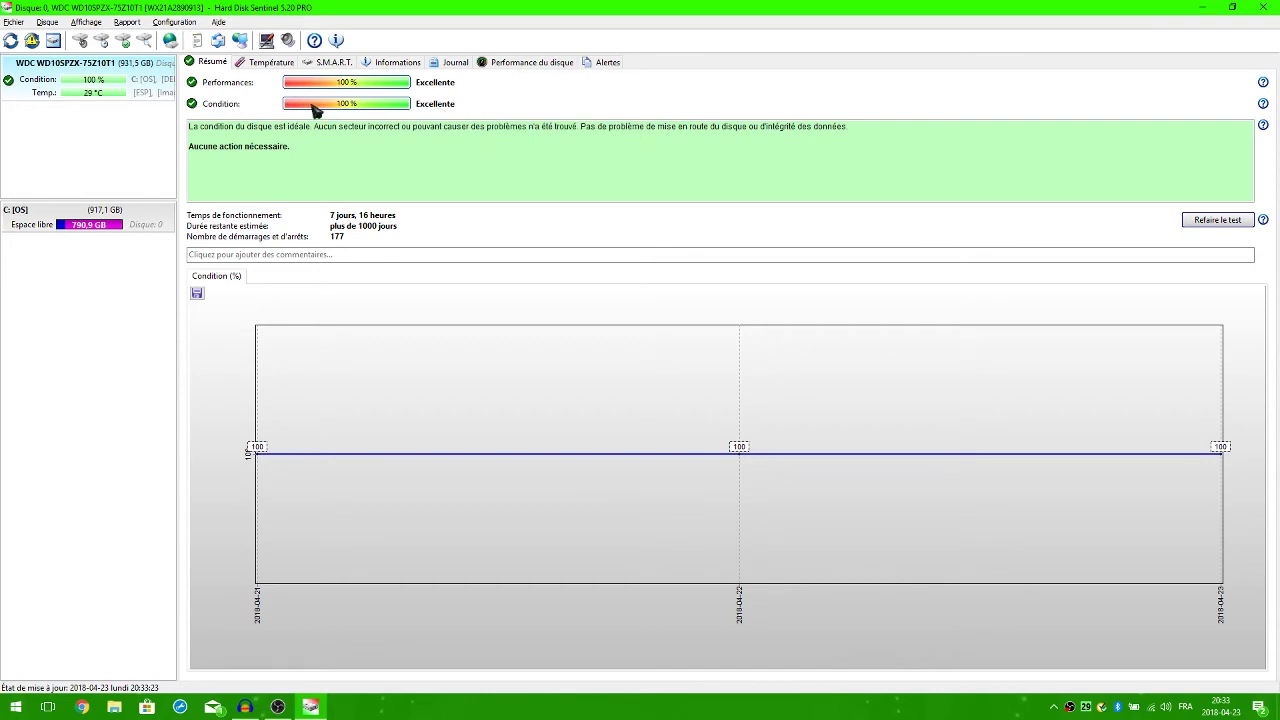
Review the disk's temperature readings and its daily average, daily maximum, daily minimum and current temperature graphs.
click(283, 67)
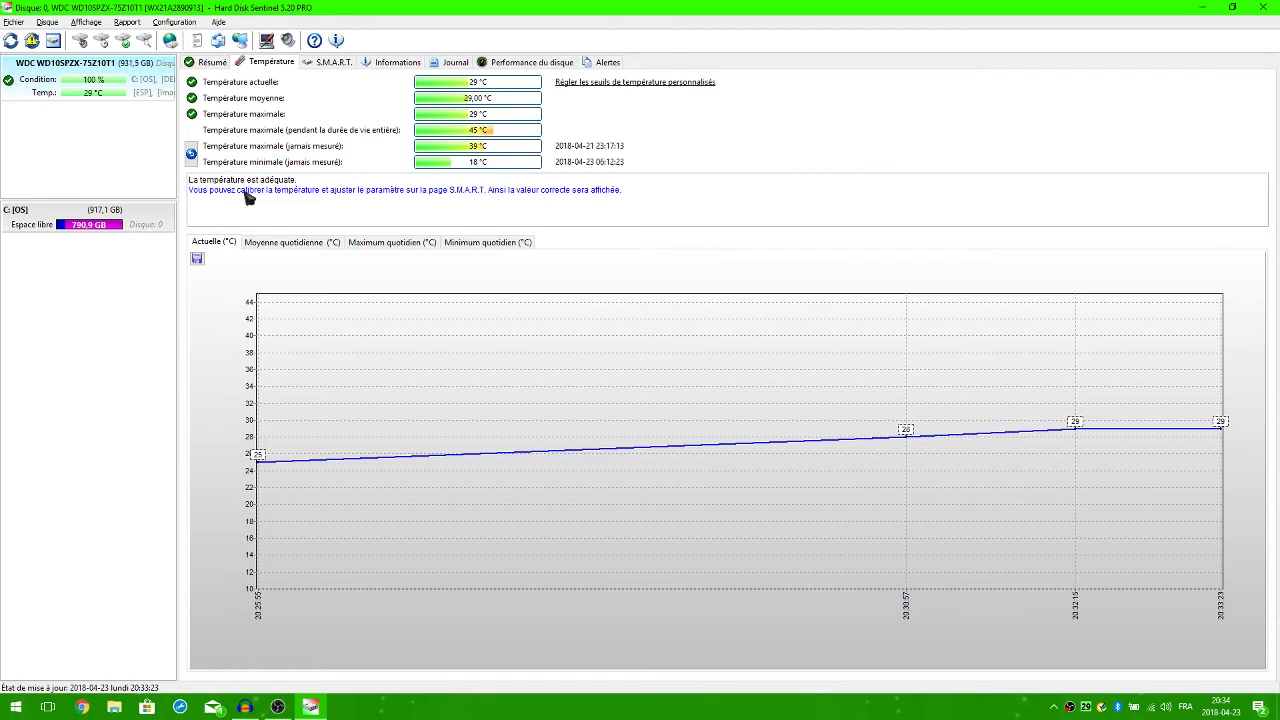
click(272, 243)
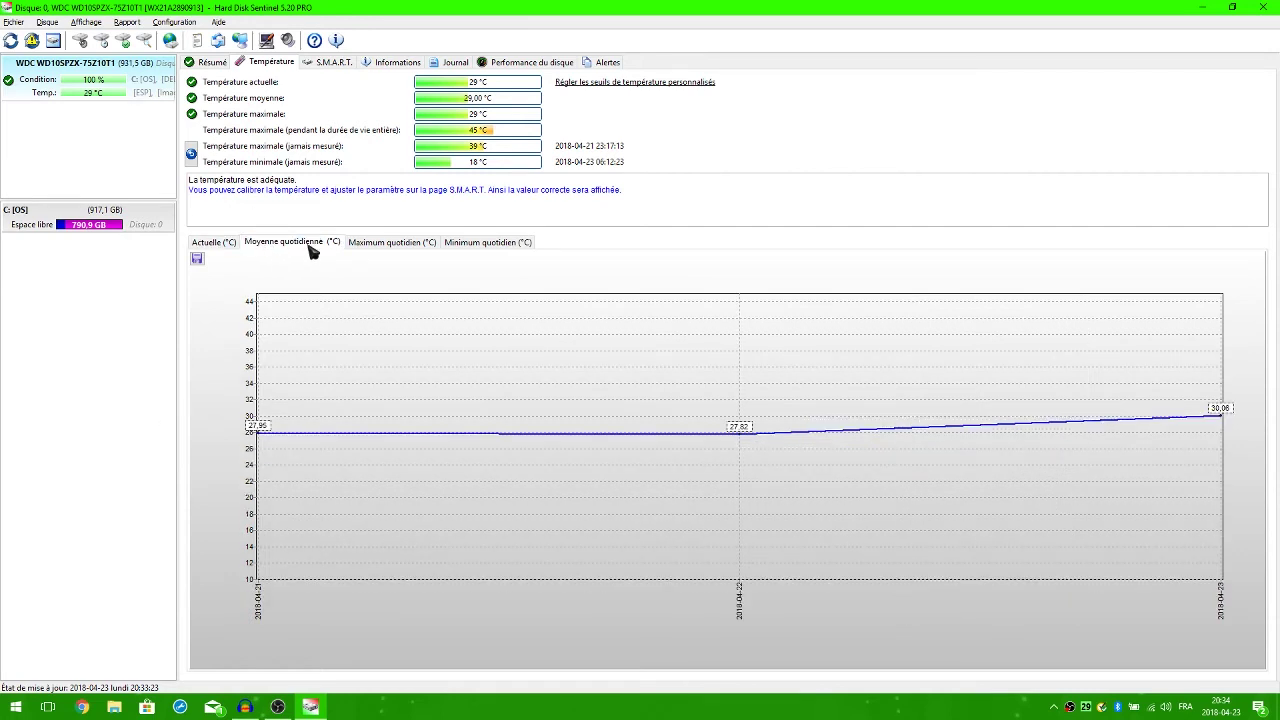
click(366, 249)
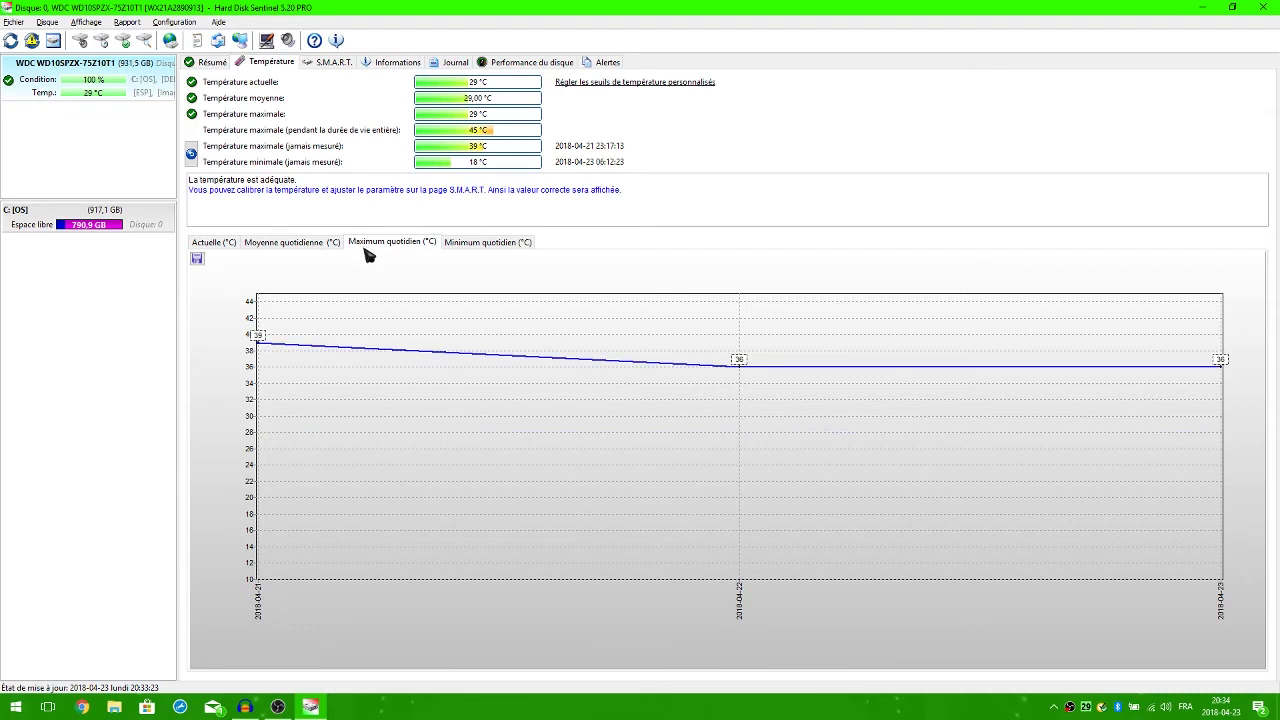
click(481, 250)
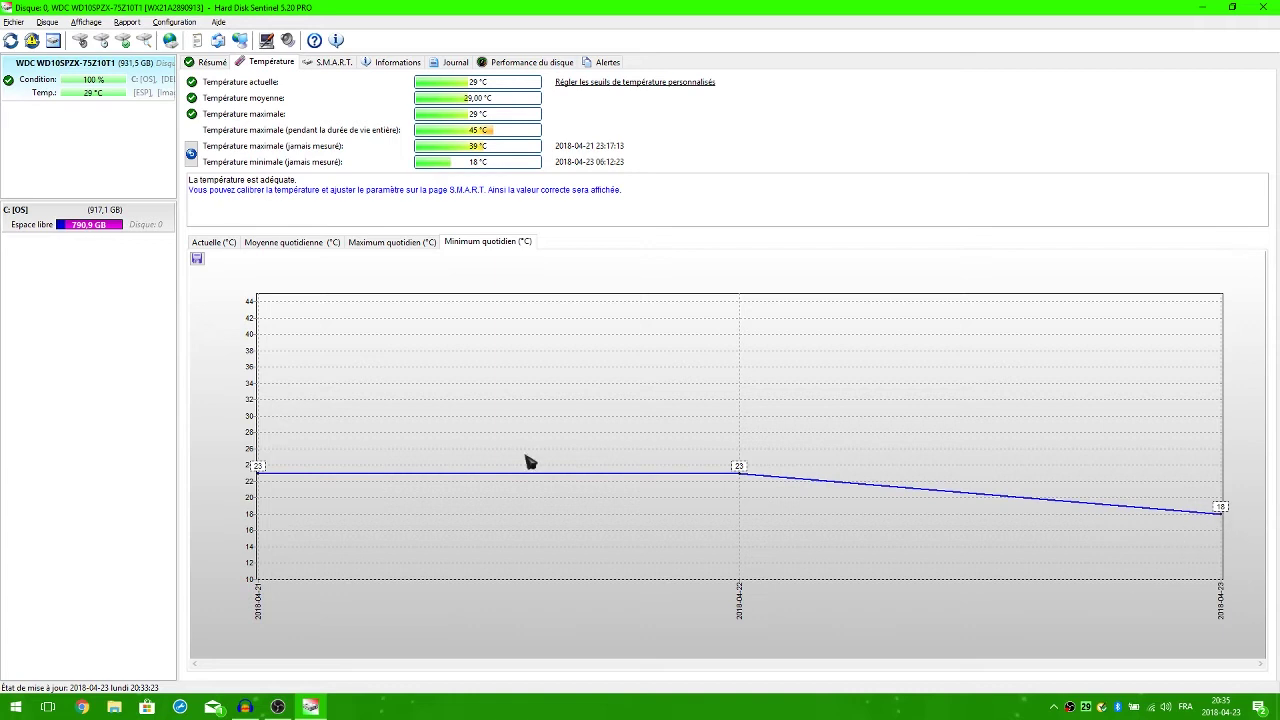
click(218, 243)
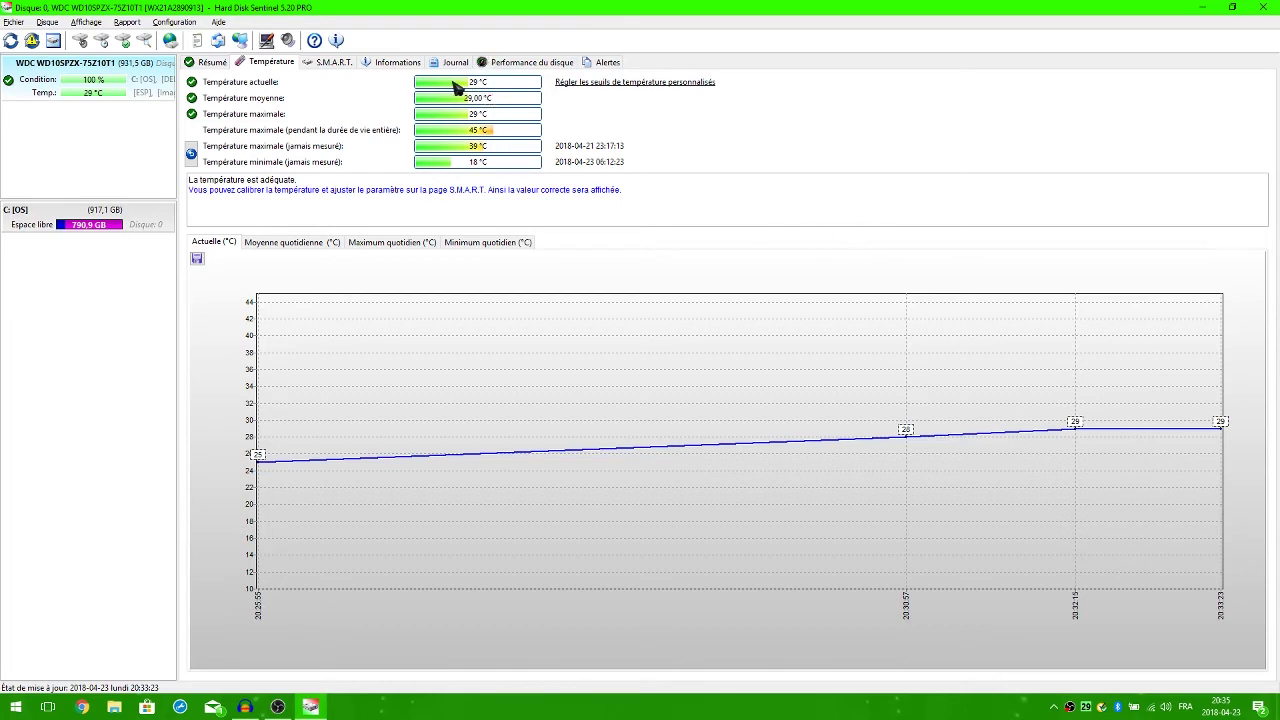
Review the disk's S.M.A.R.T. attributes and its detailed hardware information down to the manufacturer's website entry.
click(340, 62)
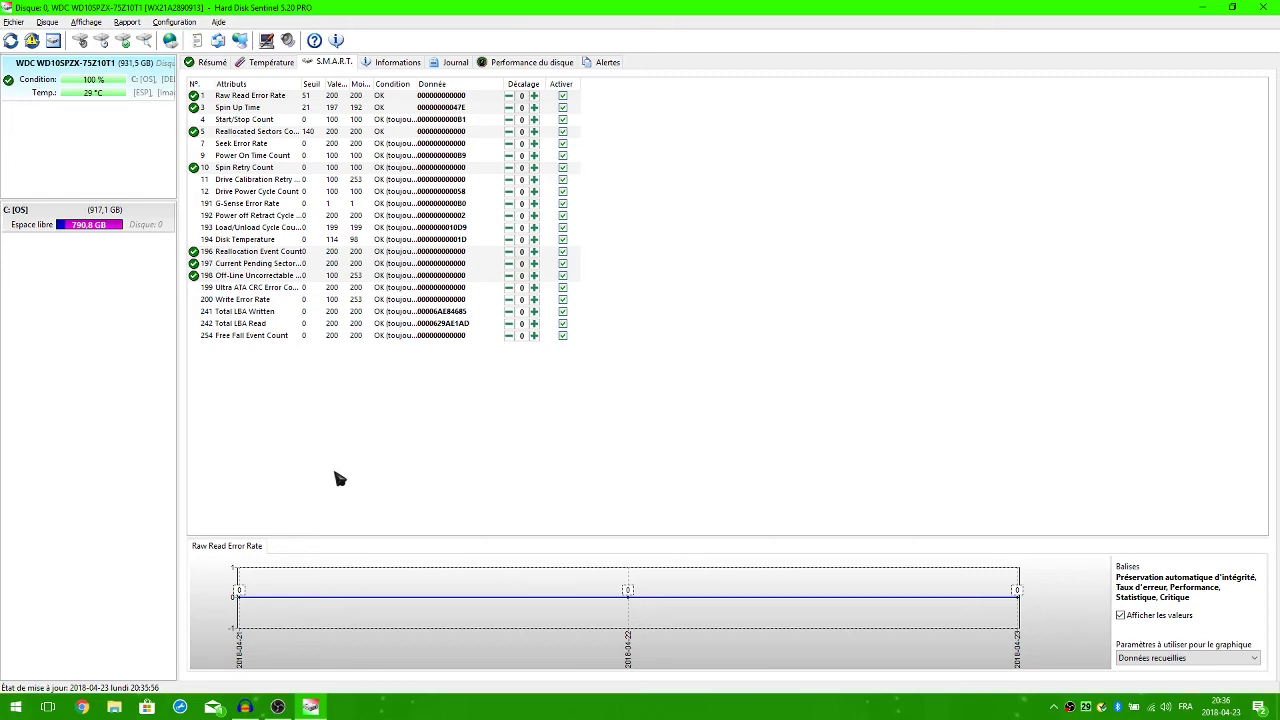
click(410, 68)
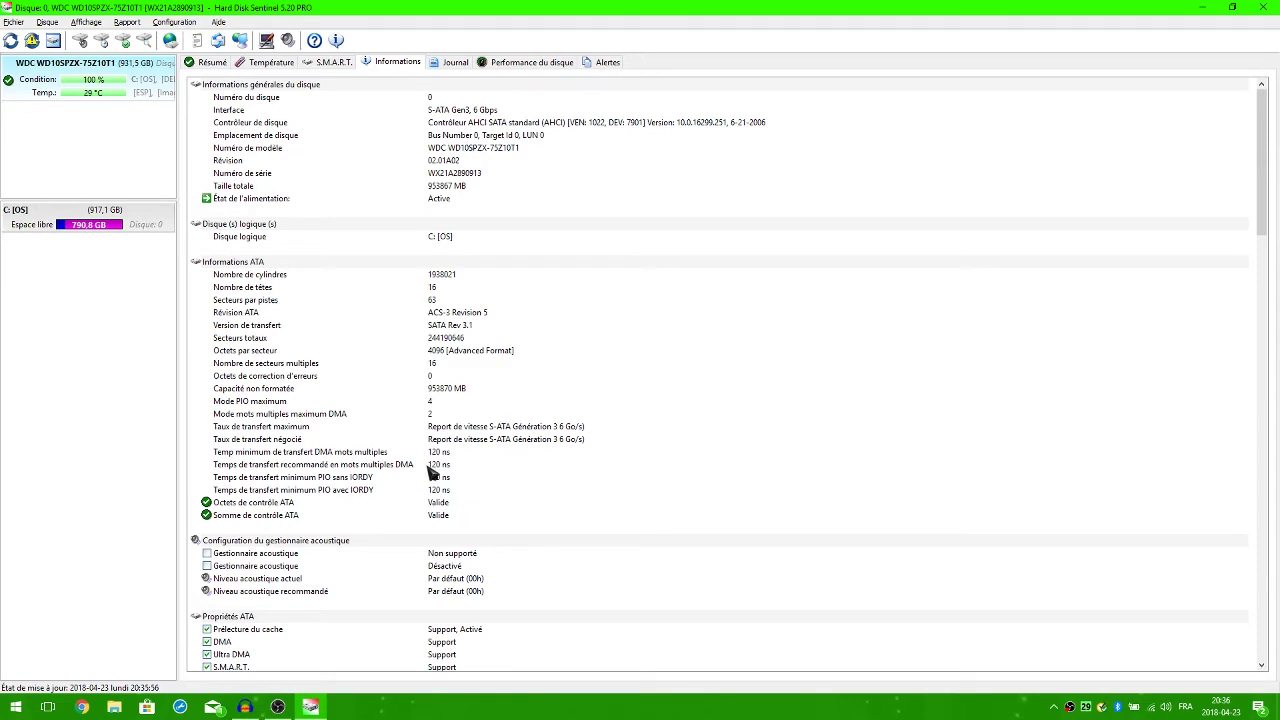
click(250, 238)
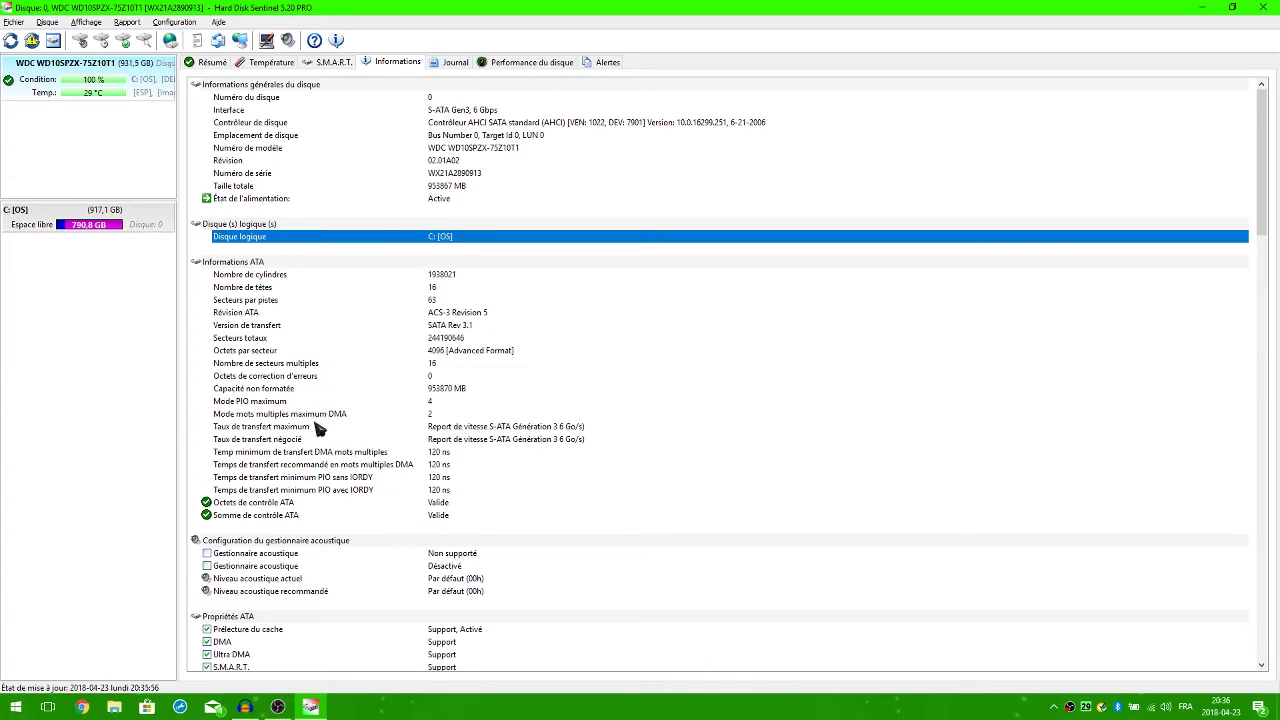
scroll(318, 428, down, 20)
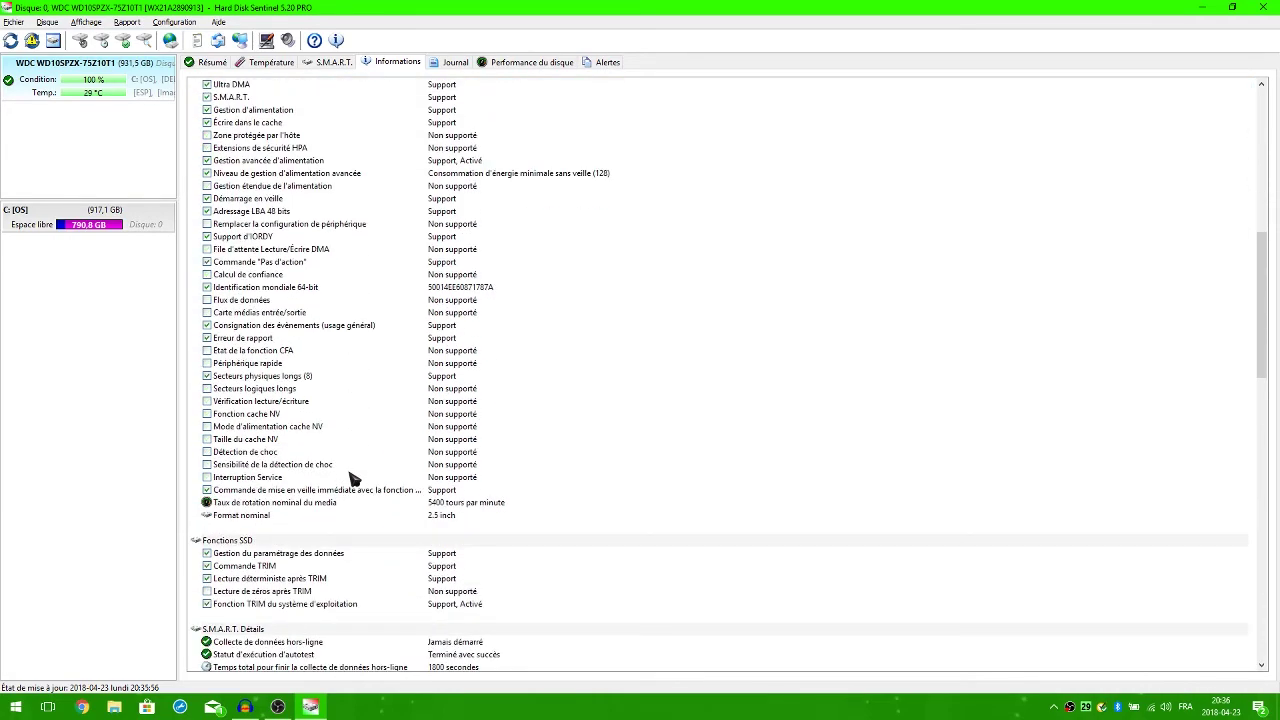
scroll(415, 555, down, 20)
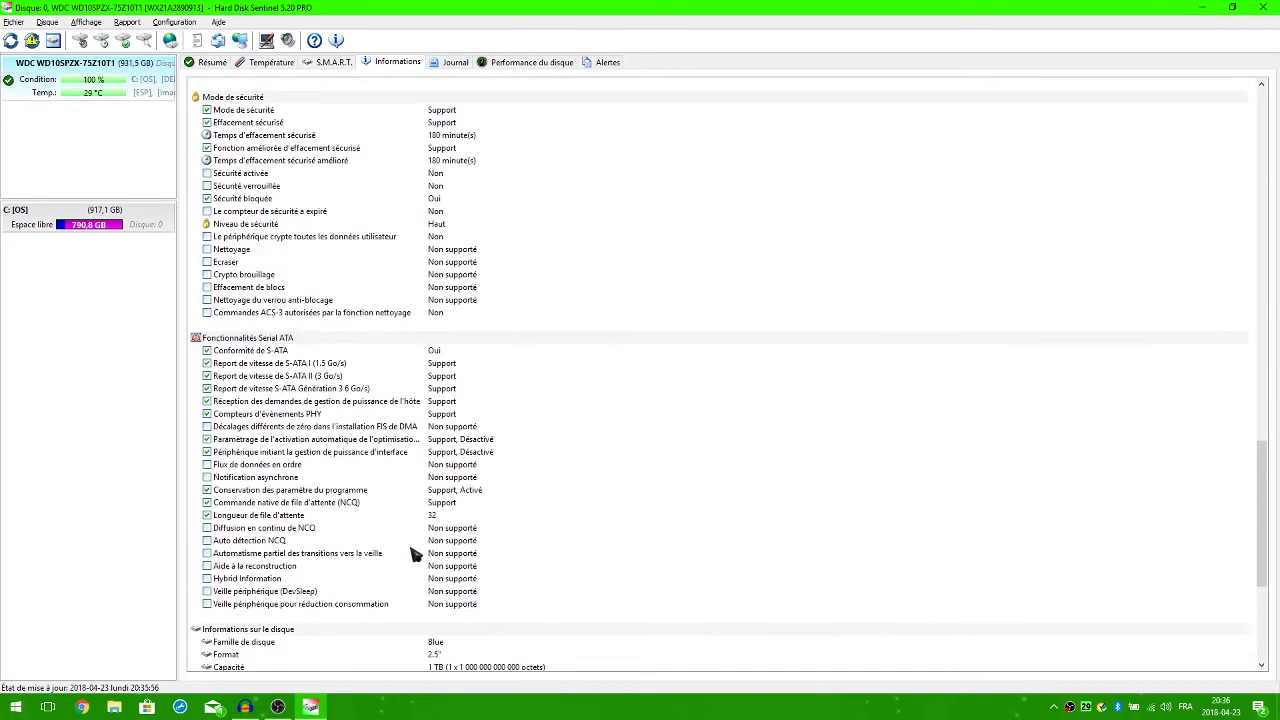
scroll(415, 555, down, 2)
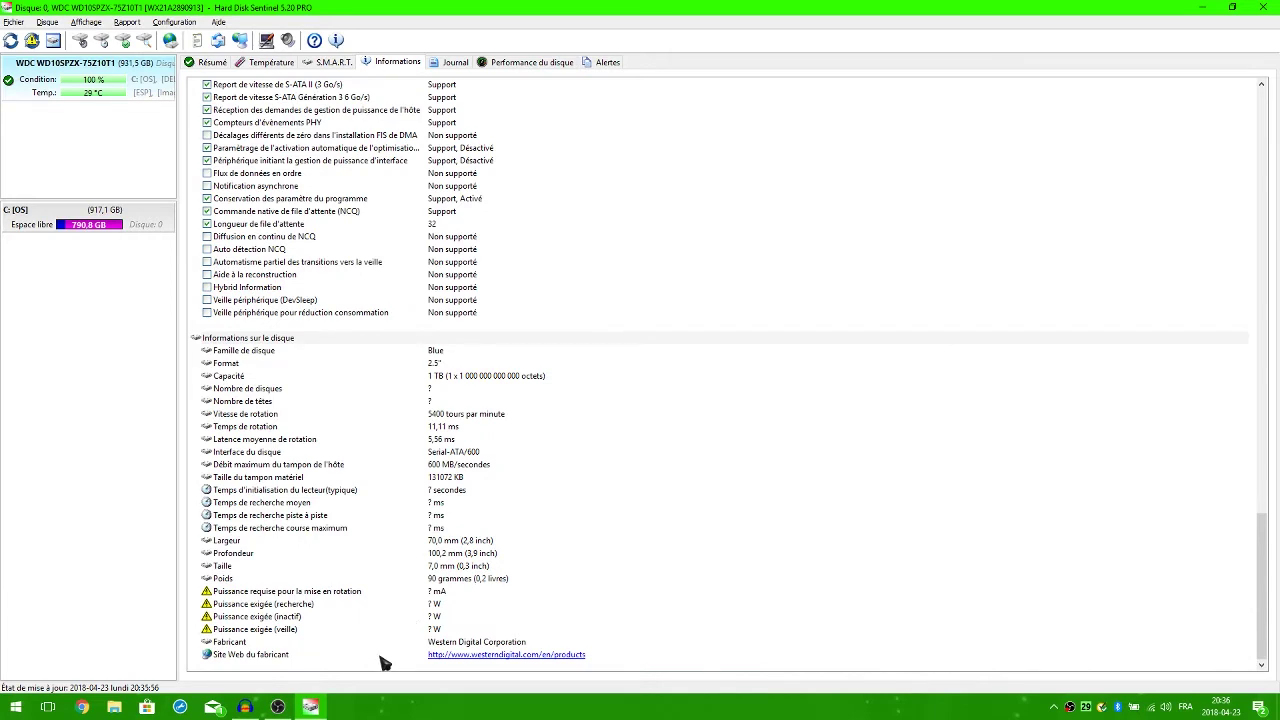
Examine the drive's width, depth, height, weight, rotation speed and manufacturer in the disk information section.
click(264, 577)
click(266, 554)
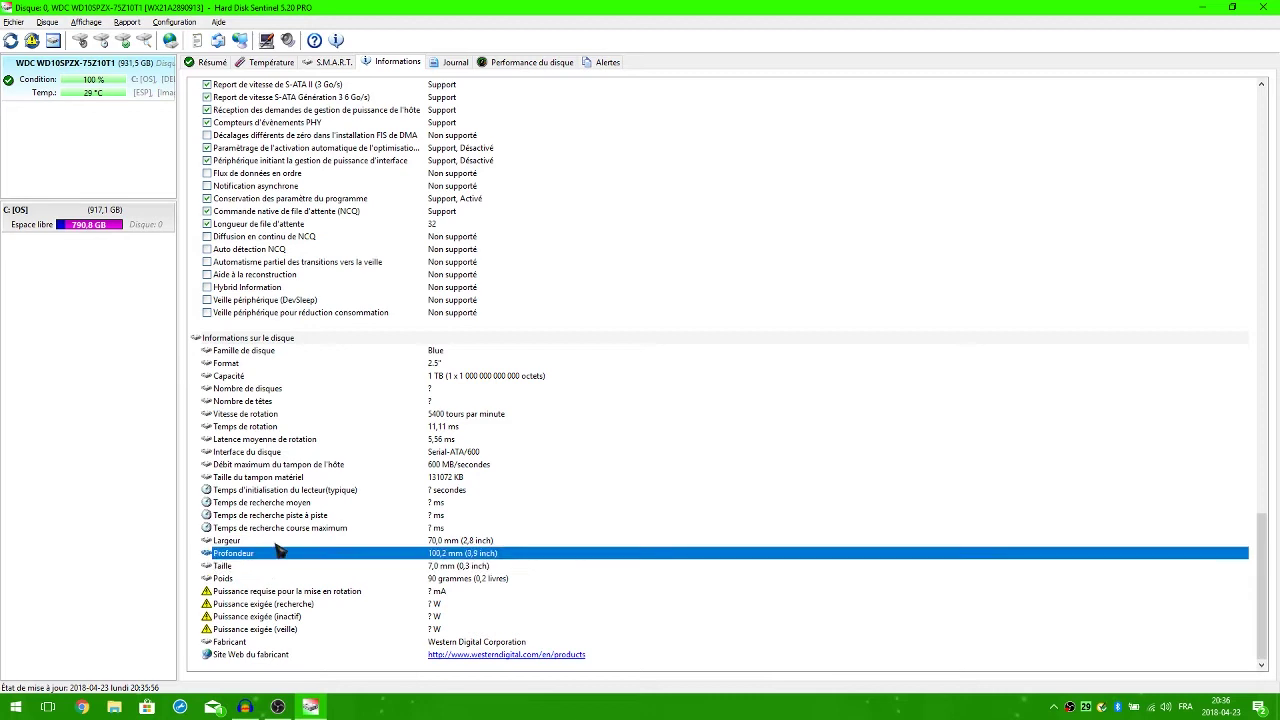
click(277, 542)
click(279, 555)
click(279, 567)
click(279, 553)
click(281, 543)
click(281, 566)
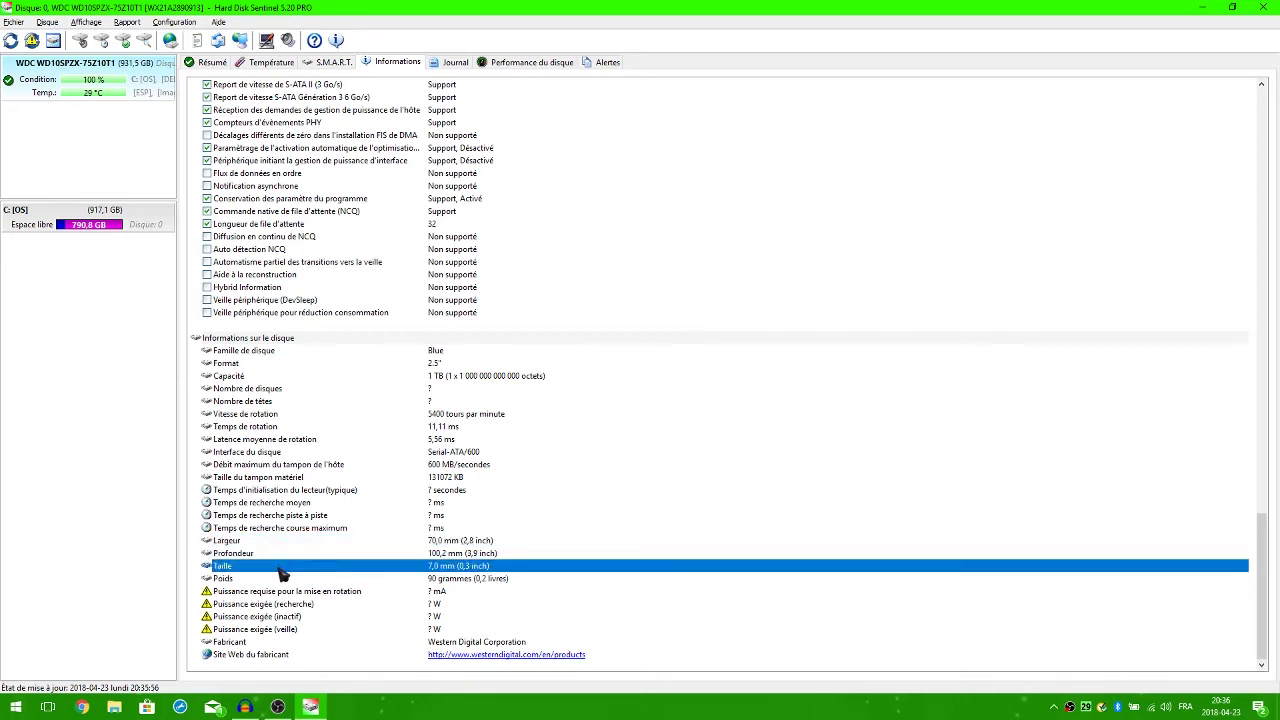
click(280, 578)
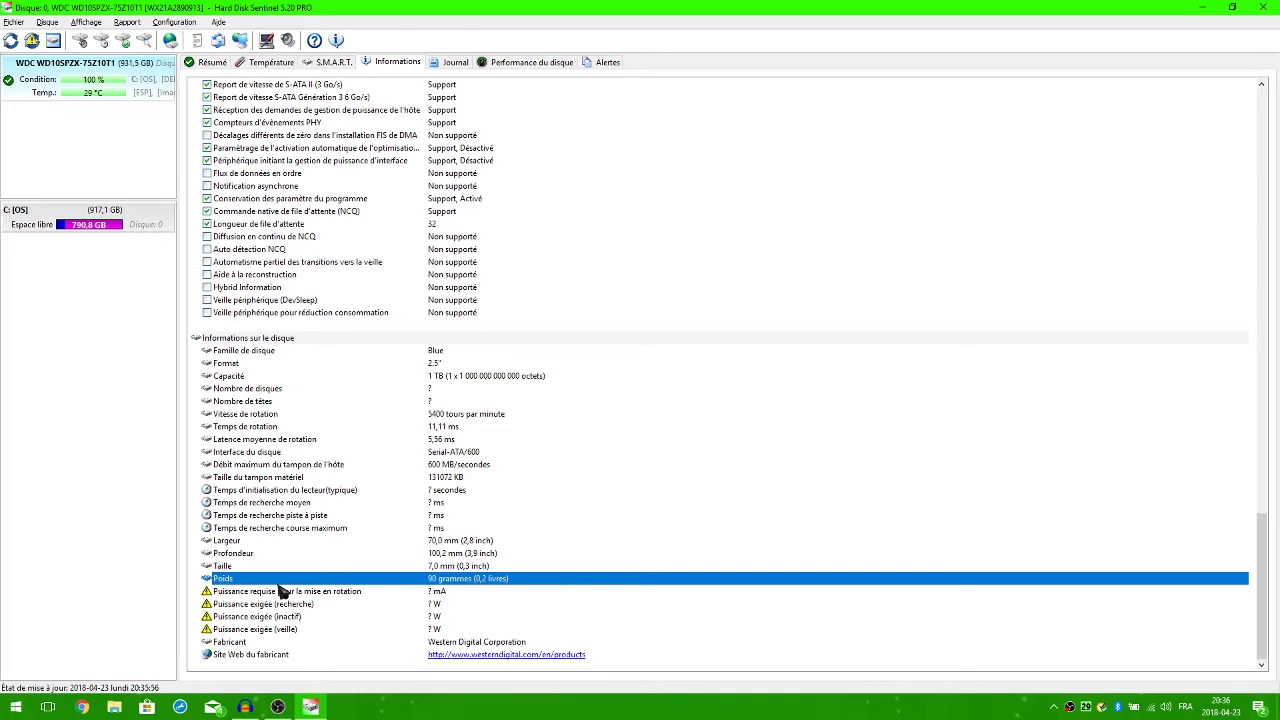
click(287, 416)
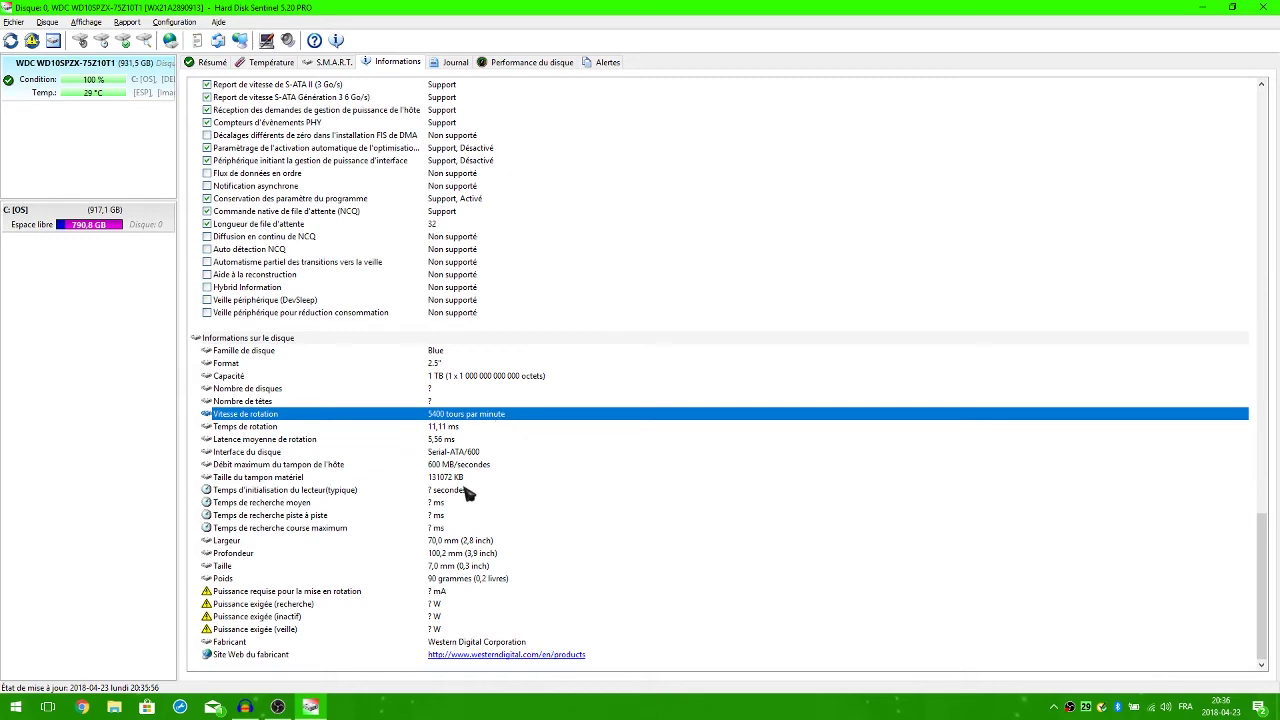
click(478, 643)
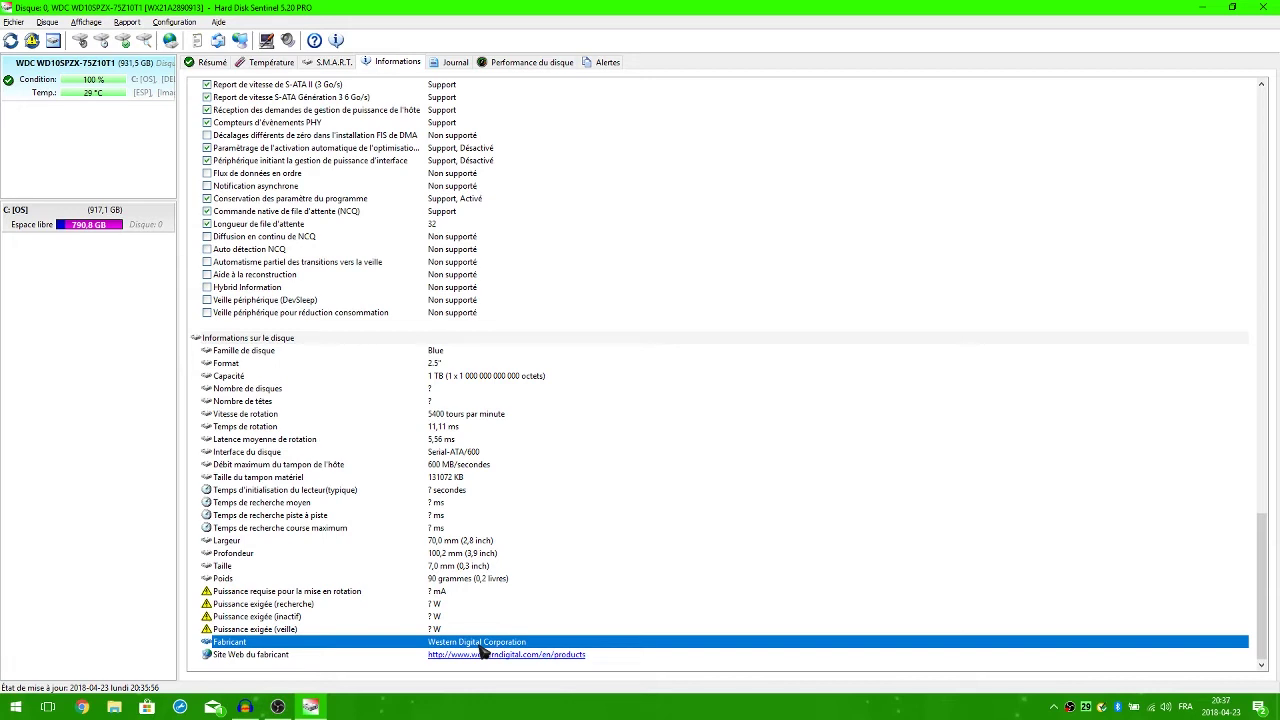
Look back through the disk information, including the S.M.A.R.T. self-test details, up to the general disk information.
scroll(491, 483, up, 5)
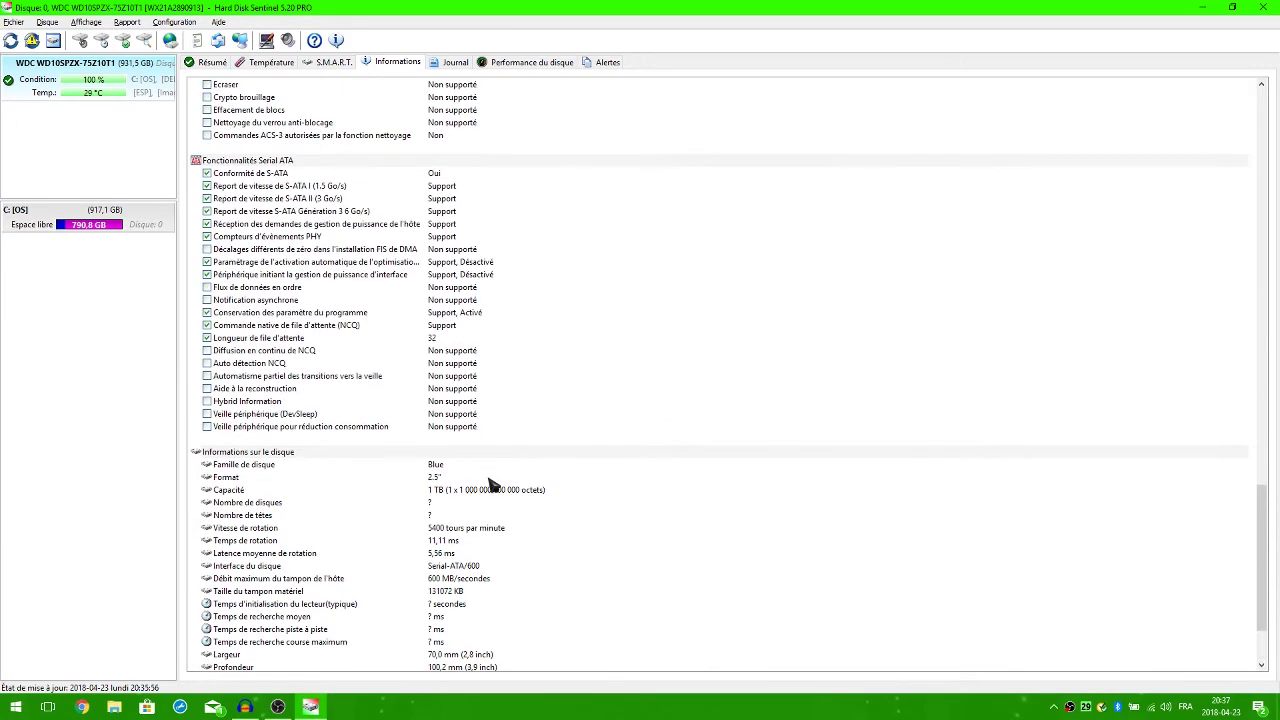
scroll(506, 390, up, 5)
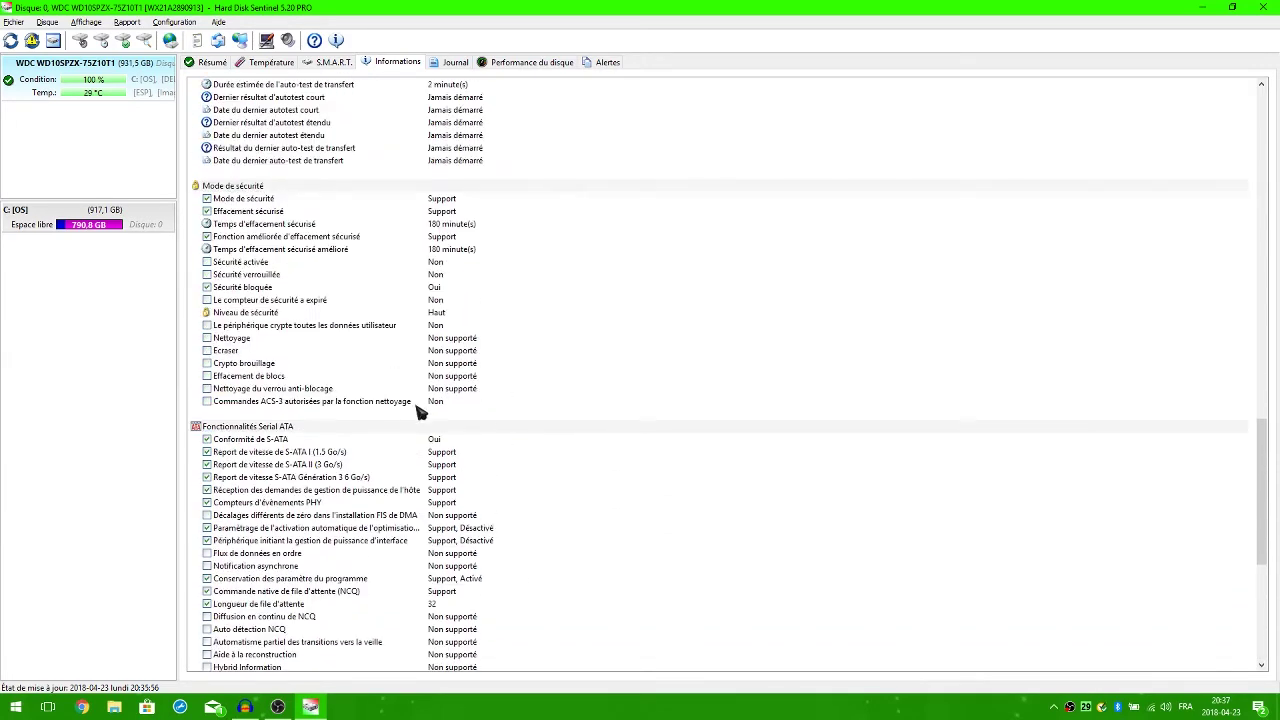
scroll(520, 346, up, 10)
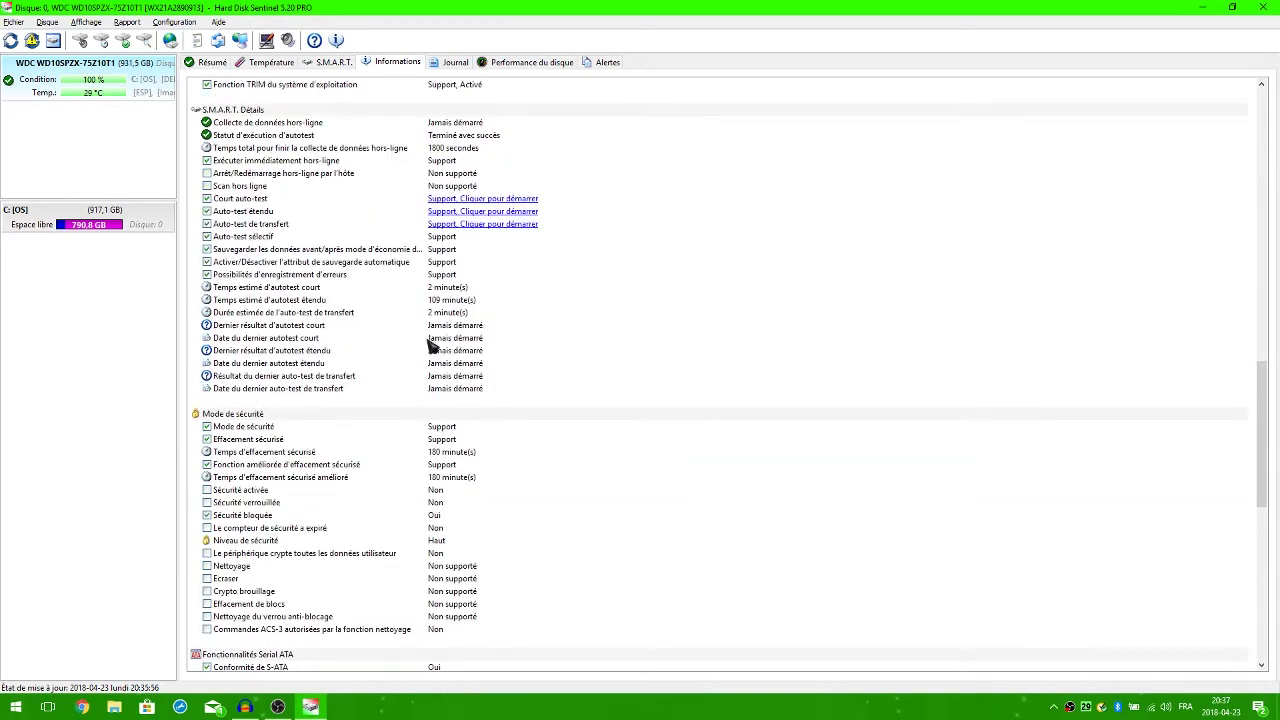
scroll(399, 437, up, 6)
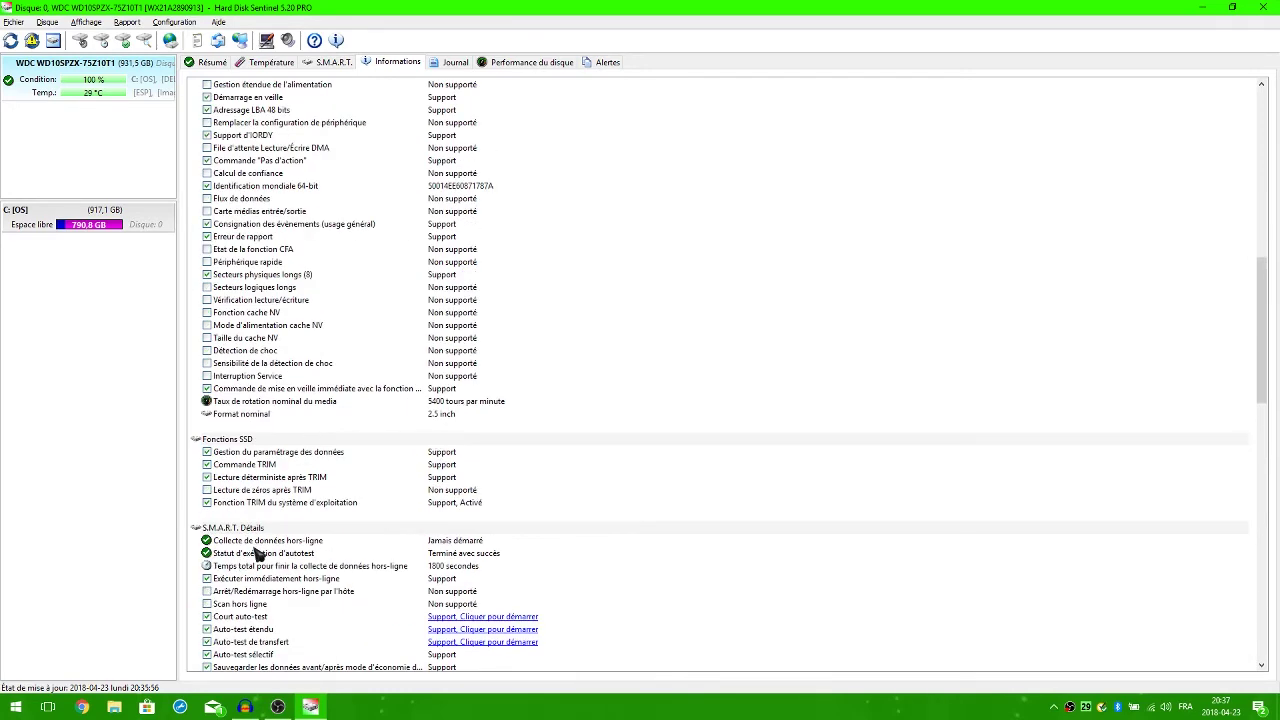
scroll(258, 553, down, 2)
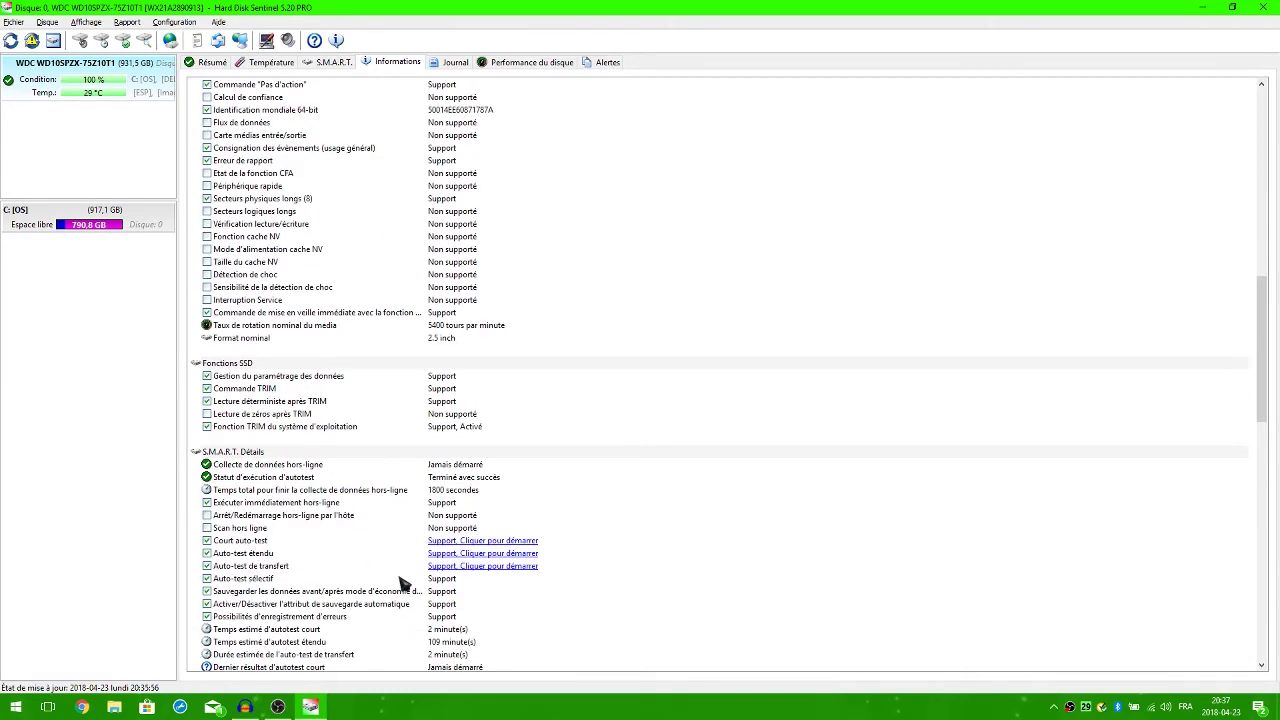
scroll(399, 583, up, 20)
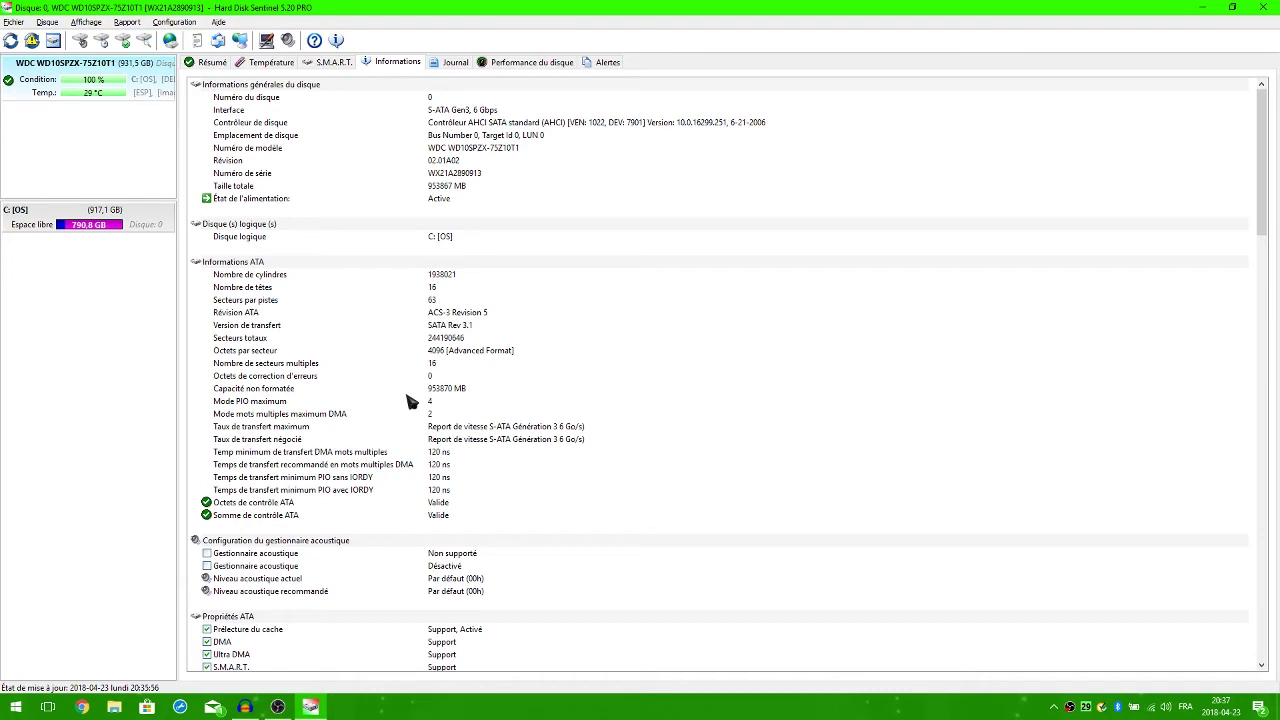
Check the journal of logged disk problems and the operating time in the health summary.
click(462, 70)
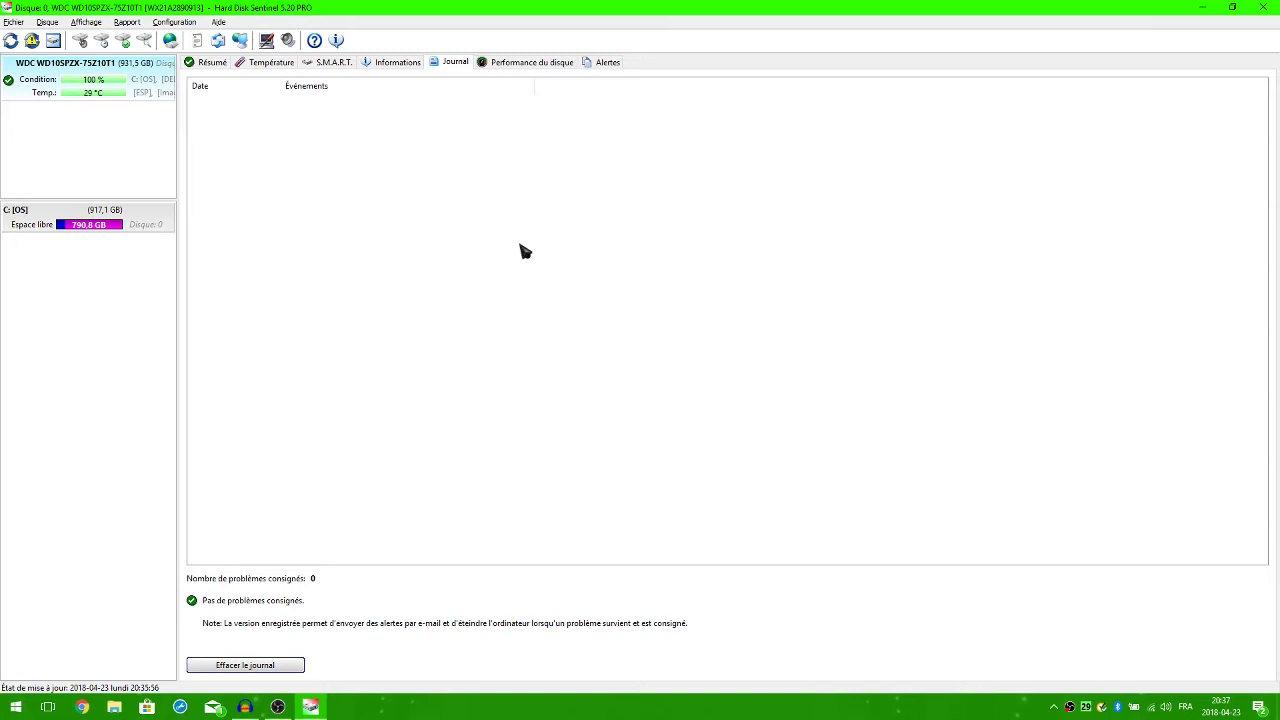
click(212, 62)
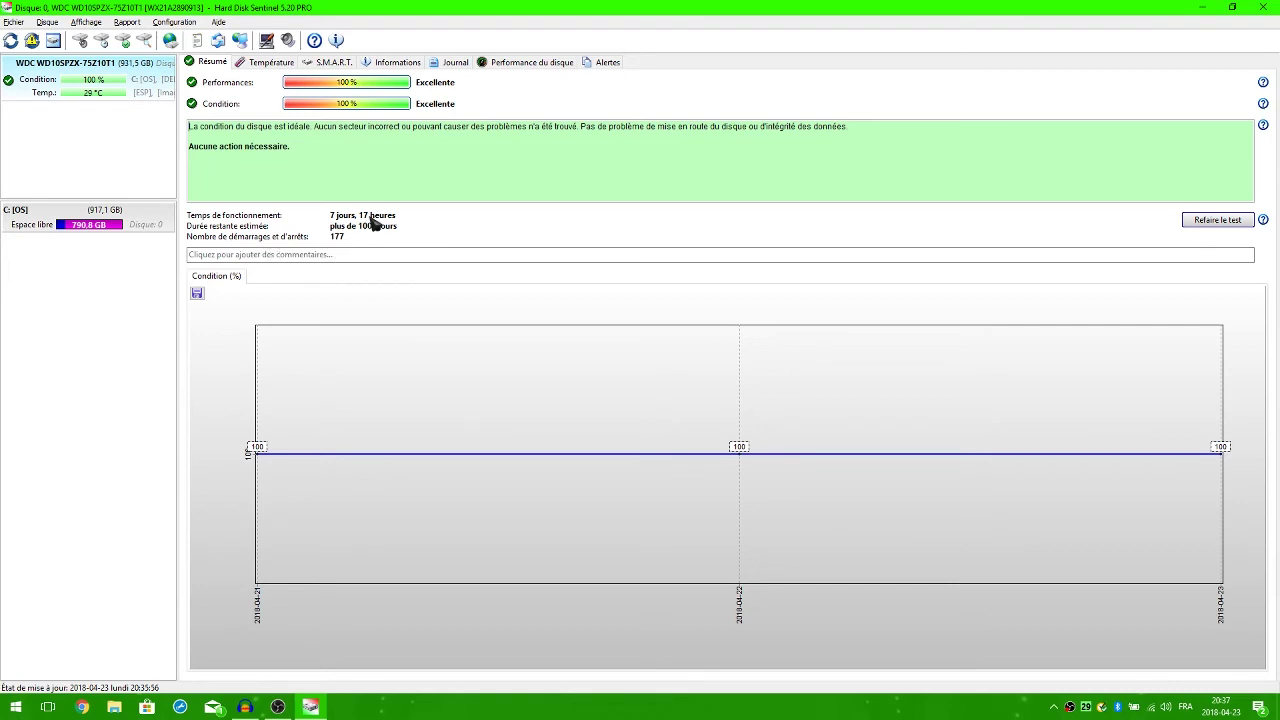
click(451, 64)
Review the disk's performance and transfer rate figures and check the alerts list.
click(503, 63)
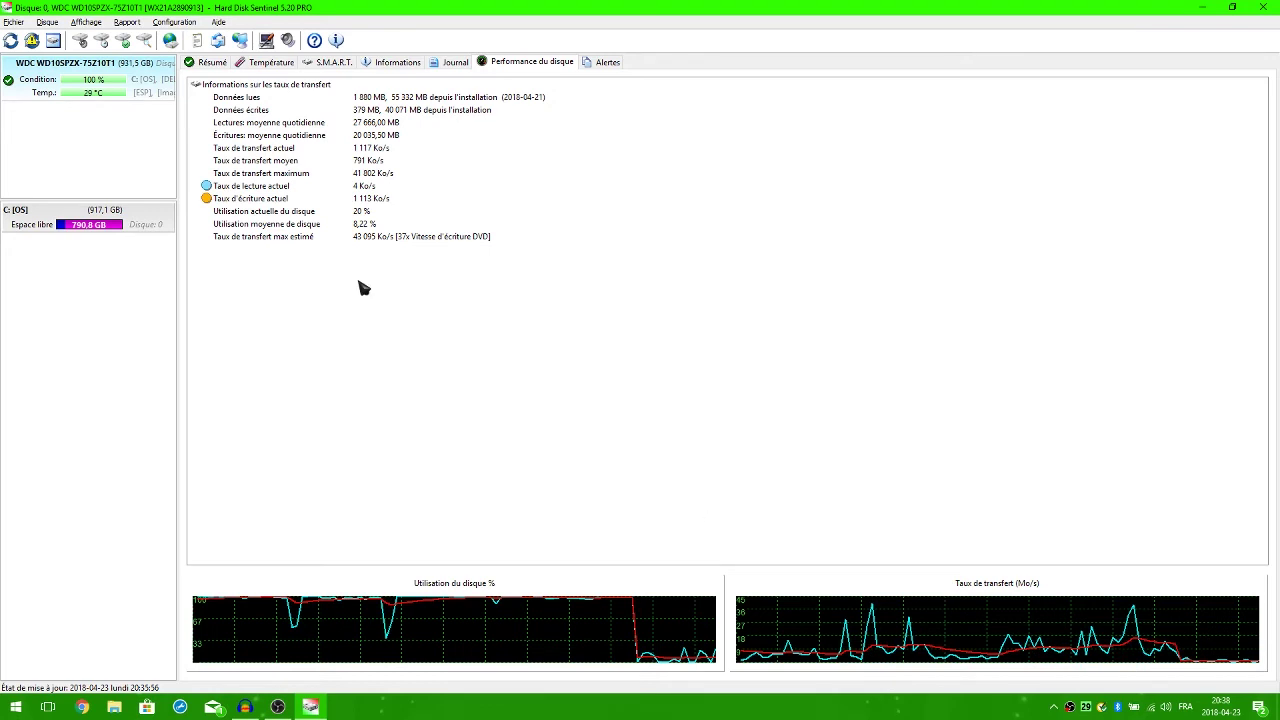
click(607, 63)
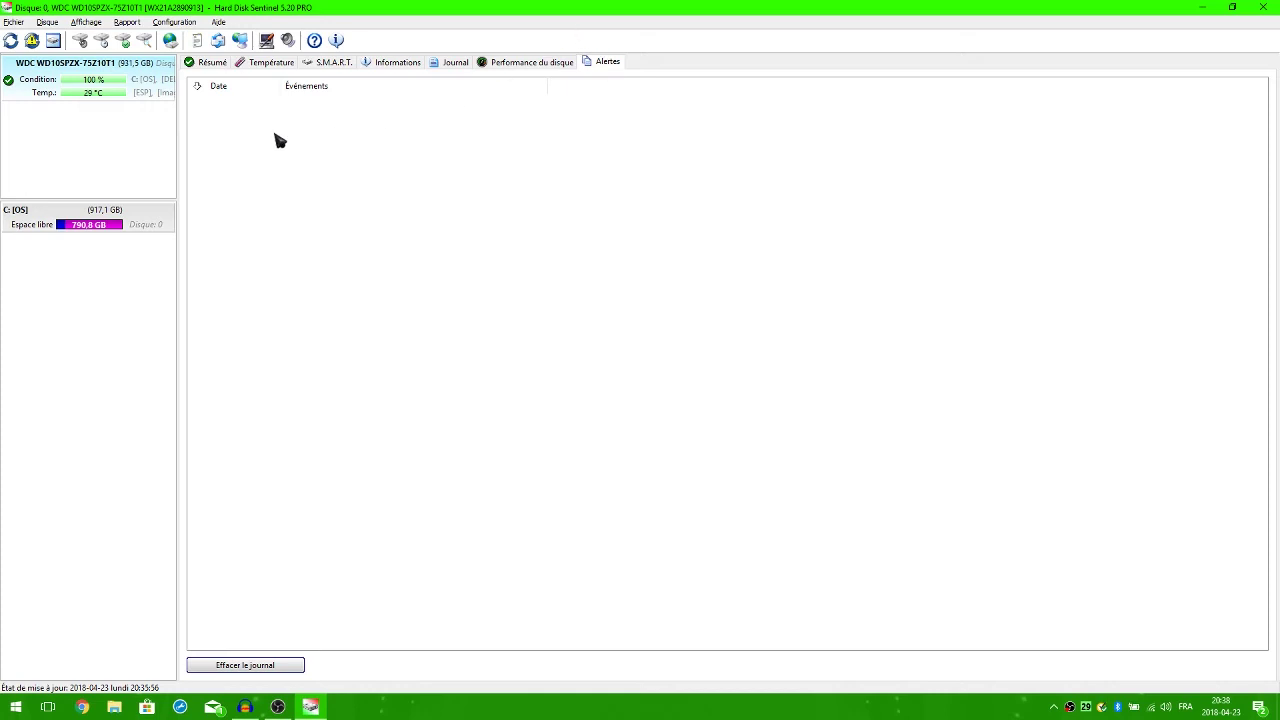
Revisit the health summary and recheck the alerts list and the problem journal.
click(212, 64)
click(20, 24)
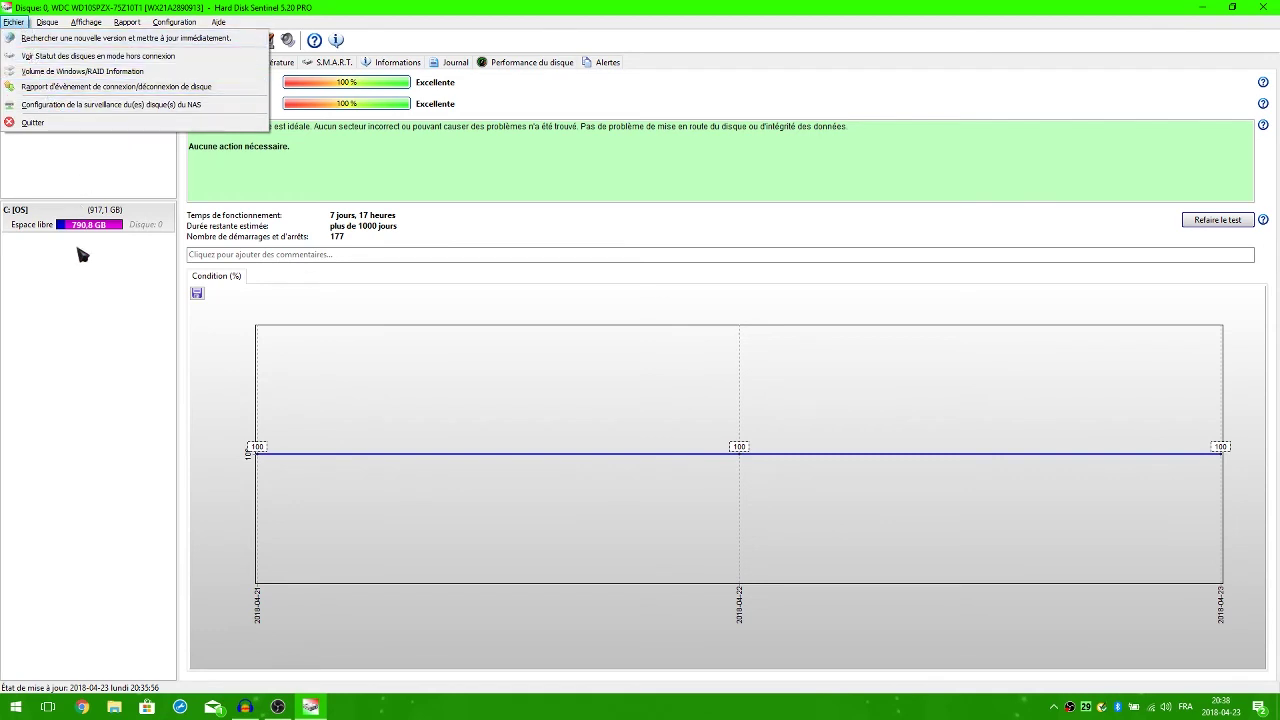
click(92, 182)
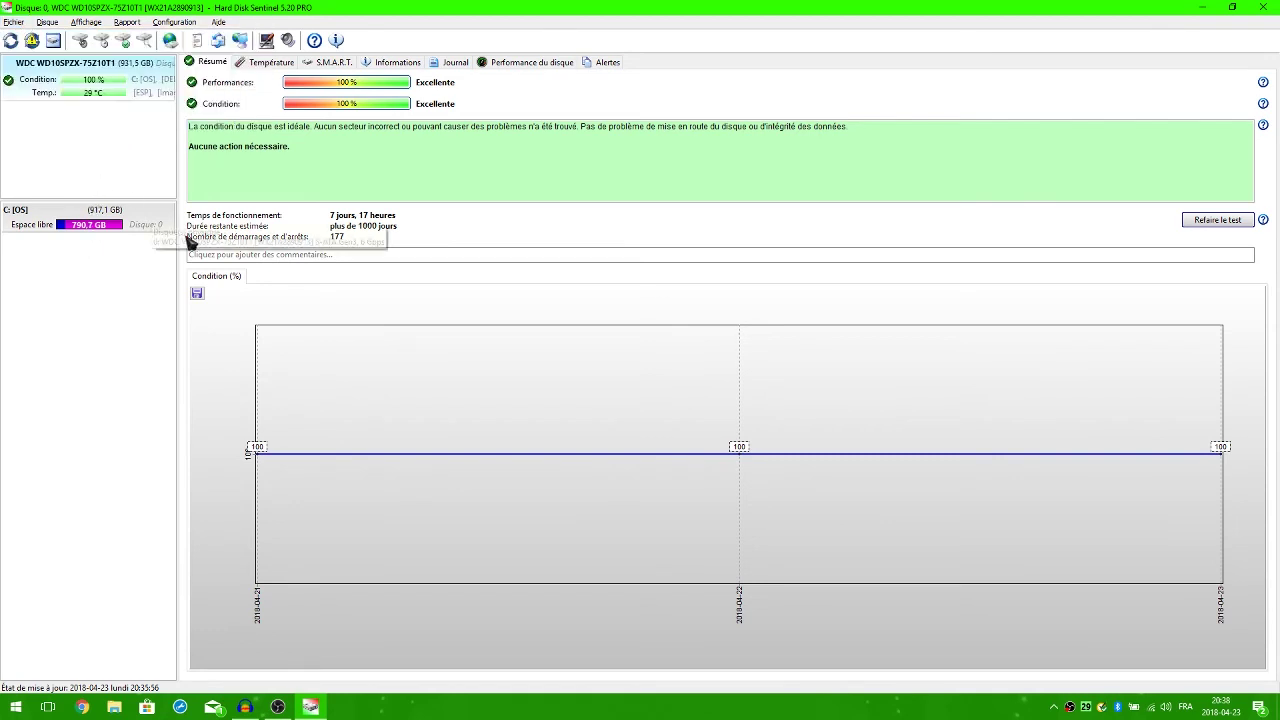
click(606, 63)
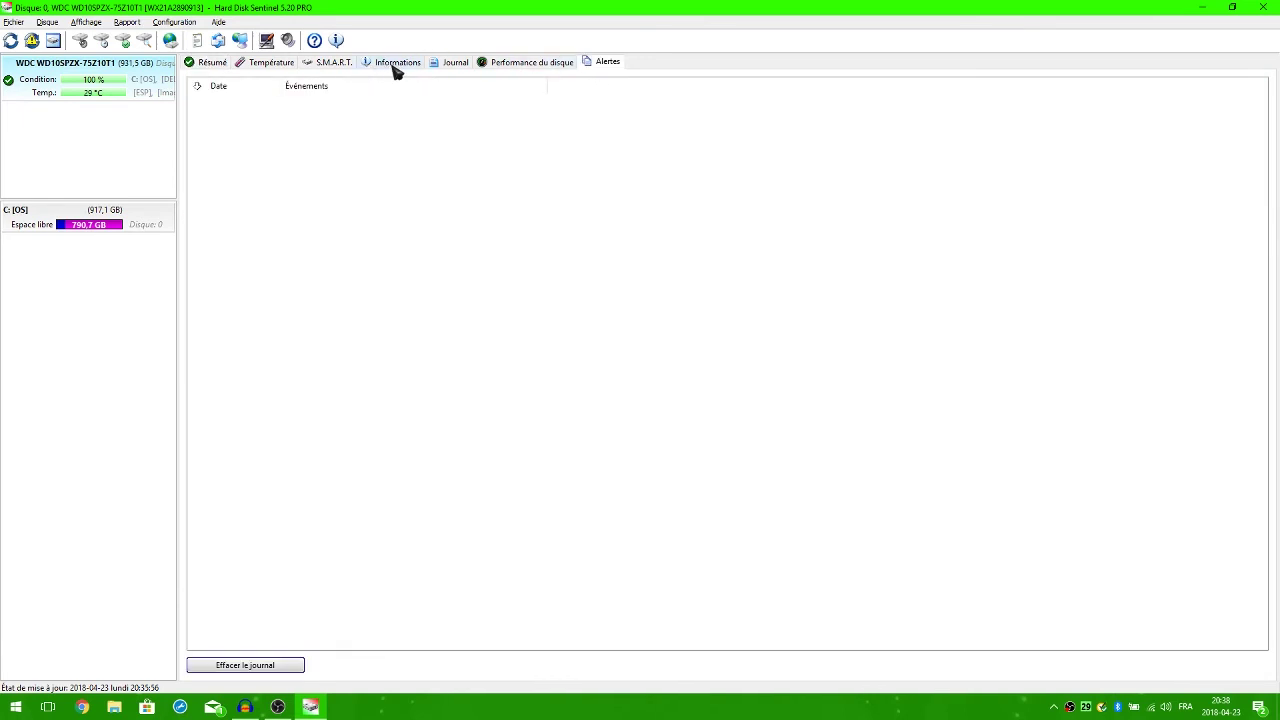
click(440, 66)
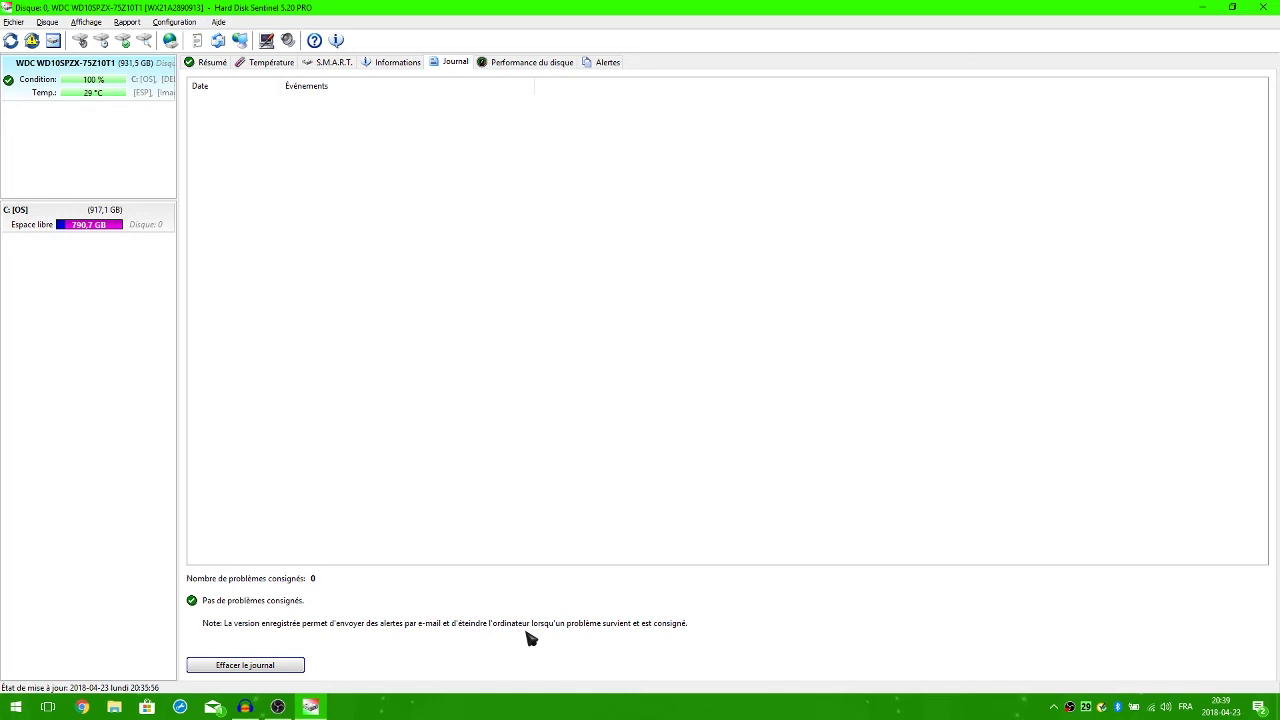
click(13, 24)
mouse_move(43, 26)
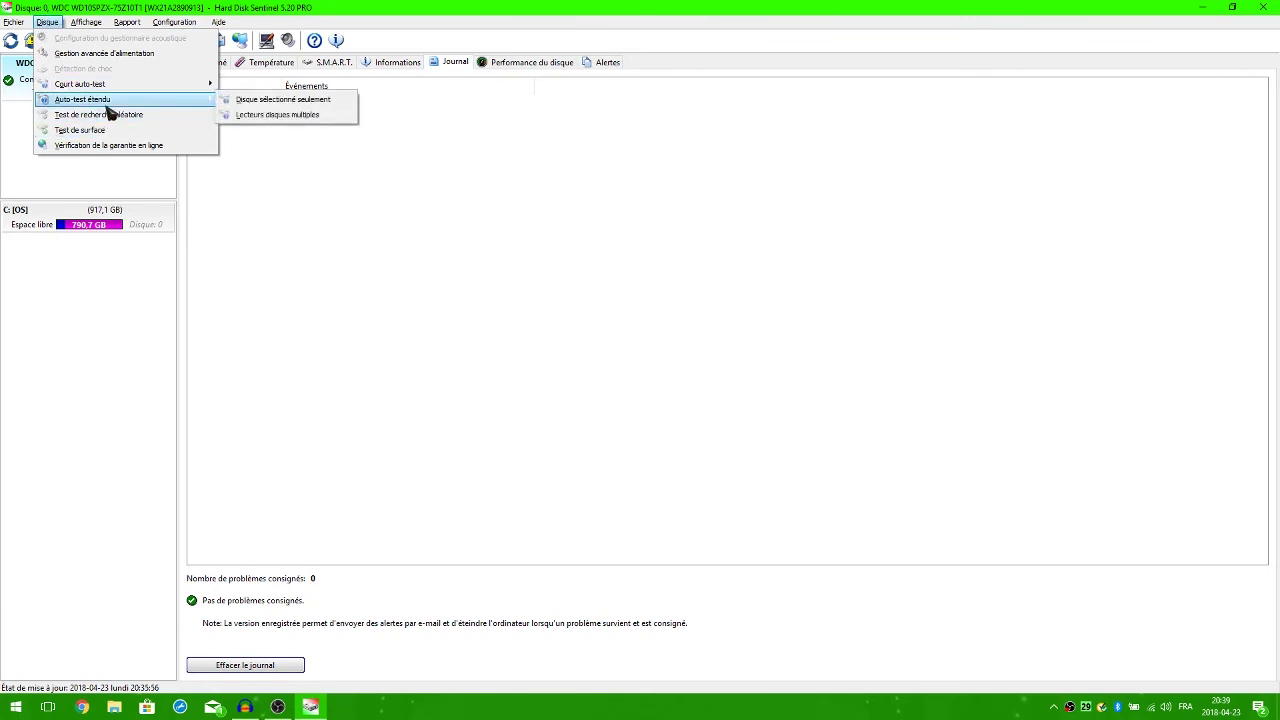
mouse_move(98, 27)
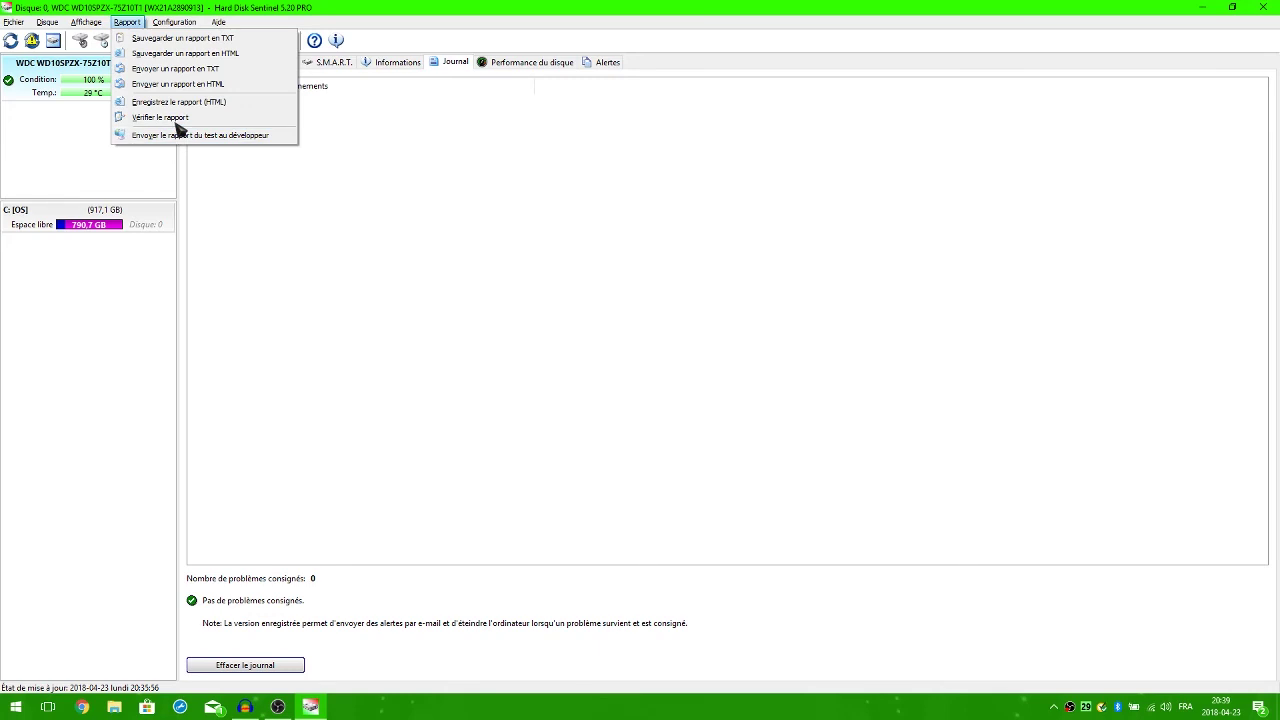
mouse_move(172, 24)
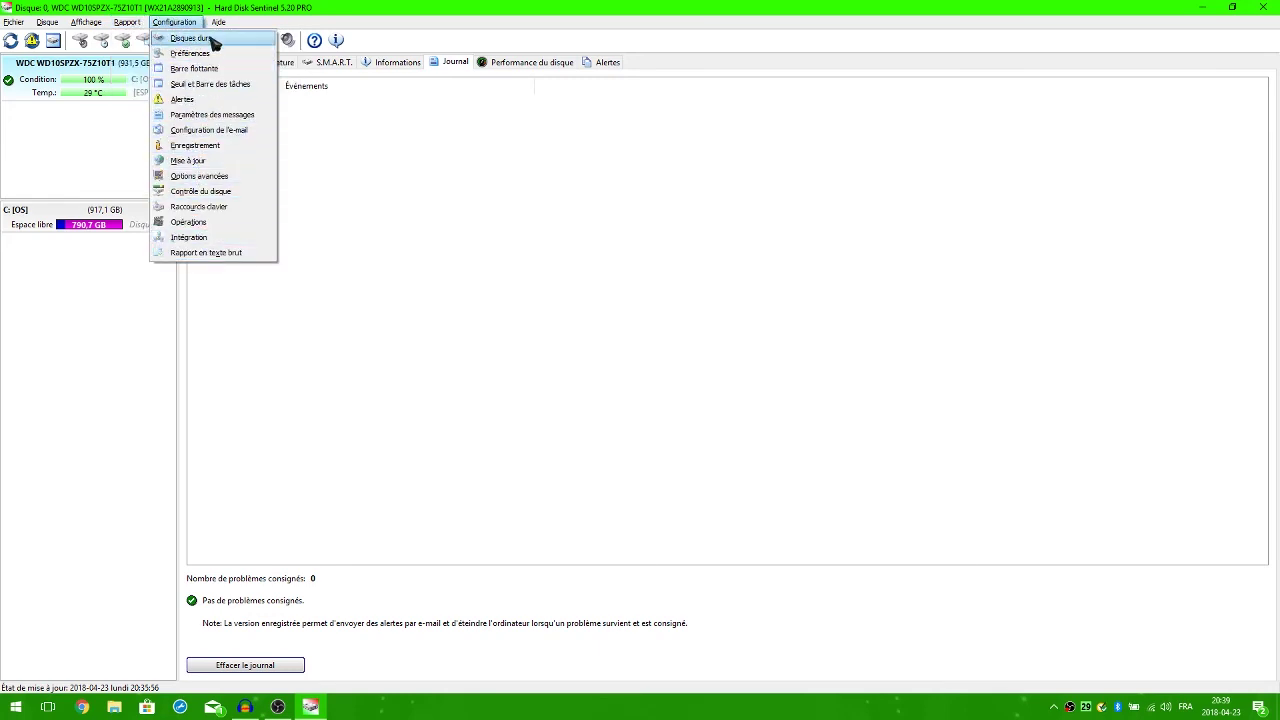
Open the configuration preferences and look through the available interface languages and temperature units without changing them.
mouse_move(219, 24)
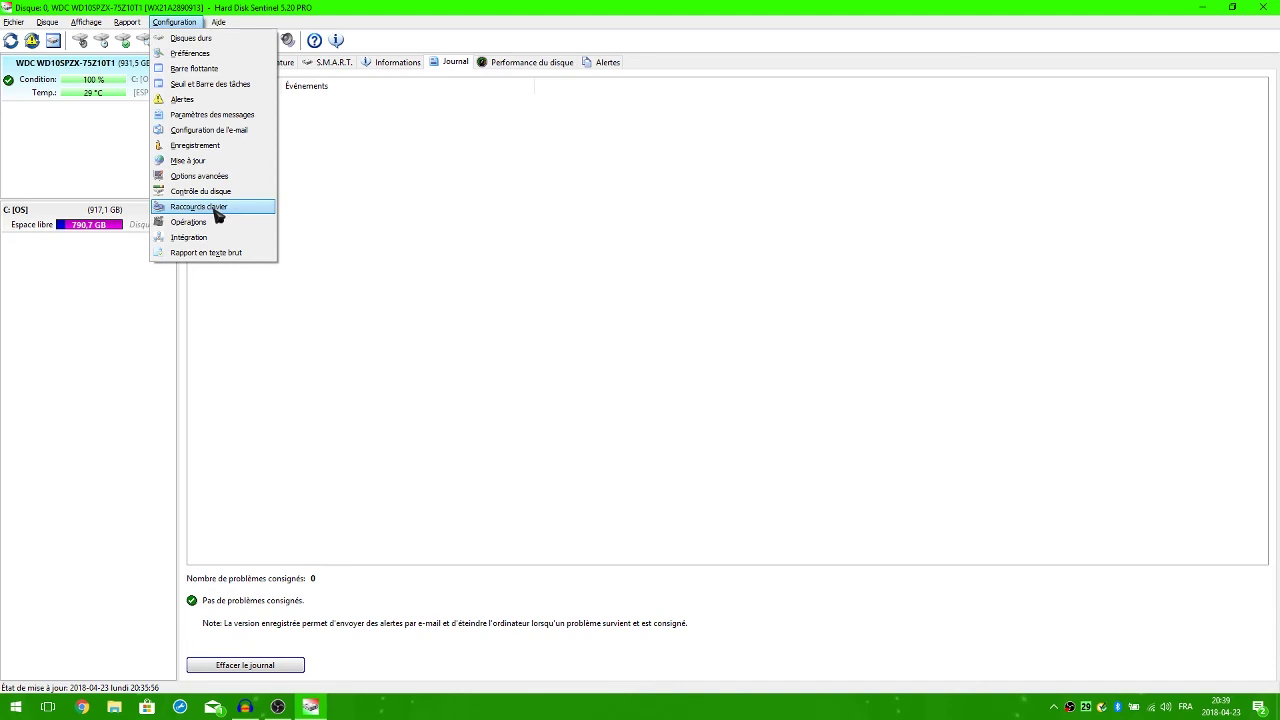
click(205, 53)
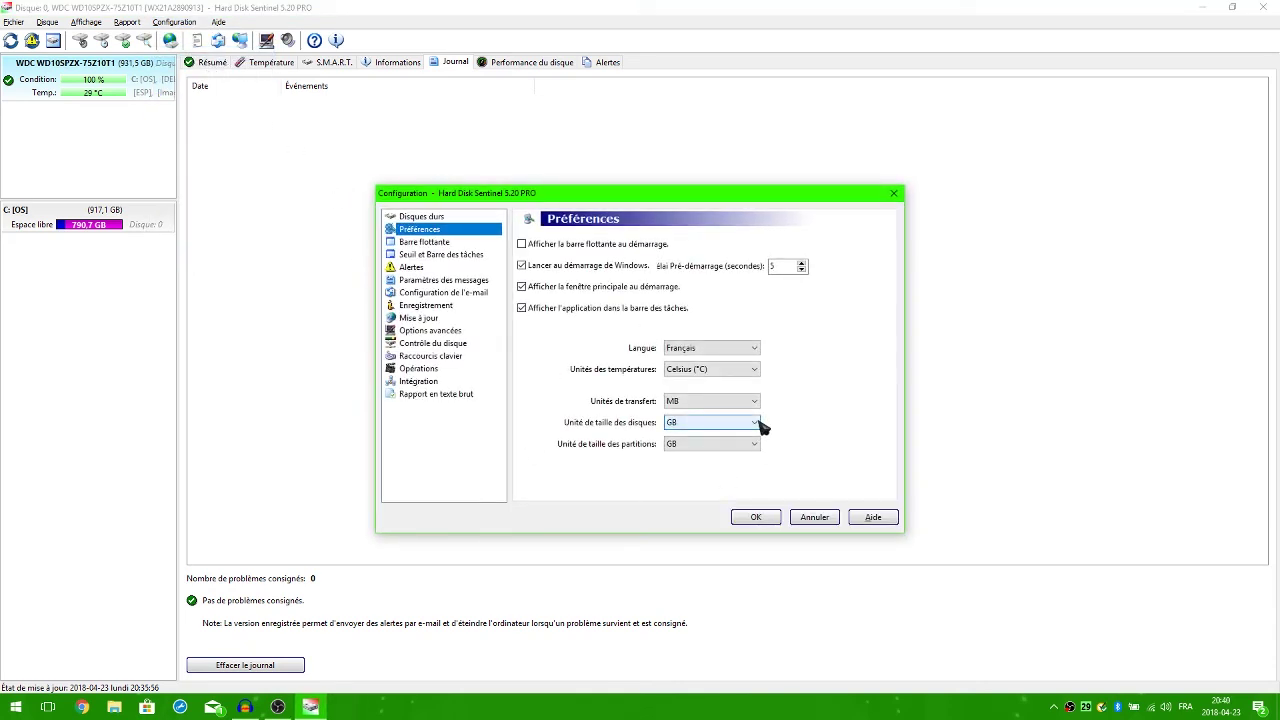
click(745, 352)
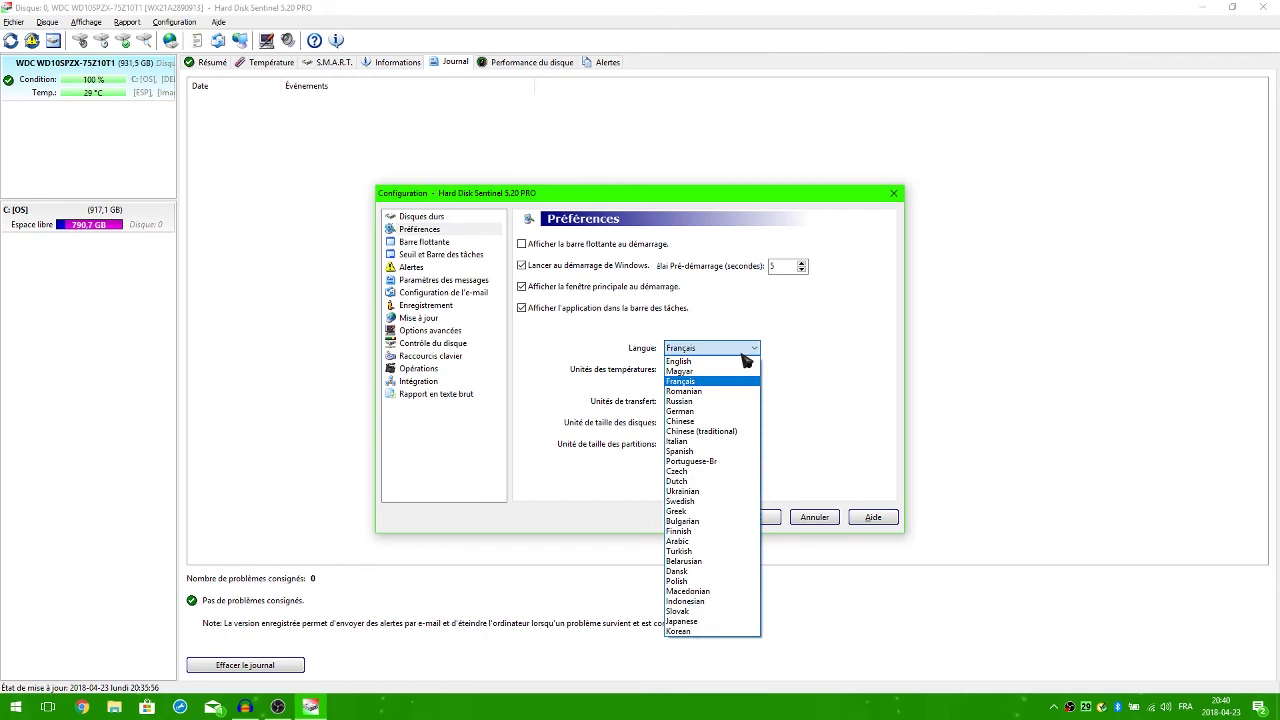
click(742, 354)
click(751, 370)
click(751, 371)
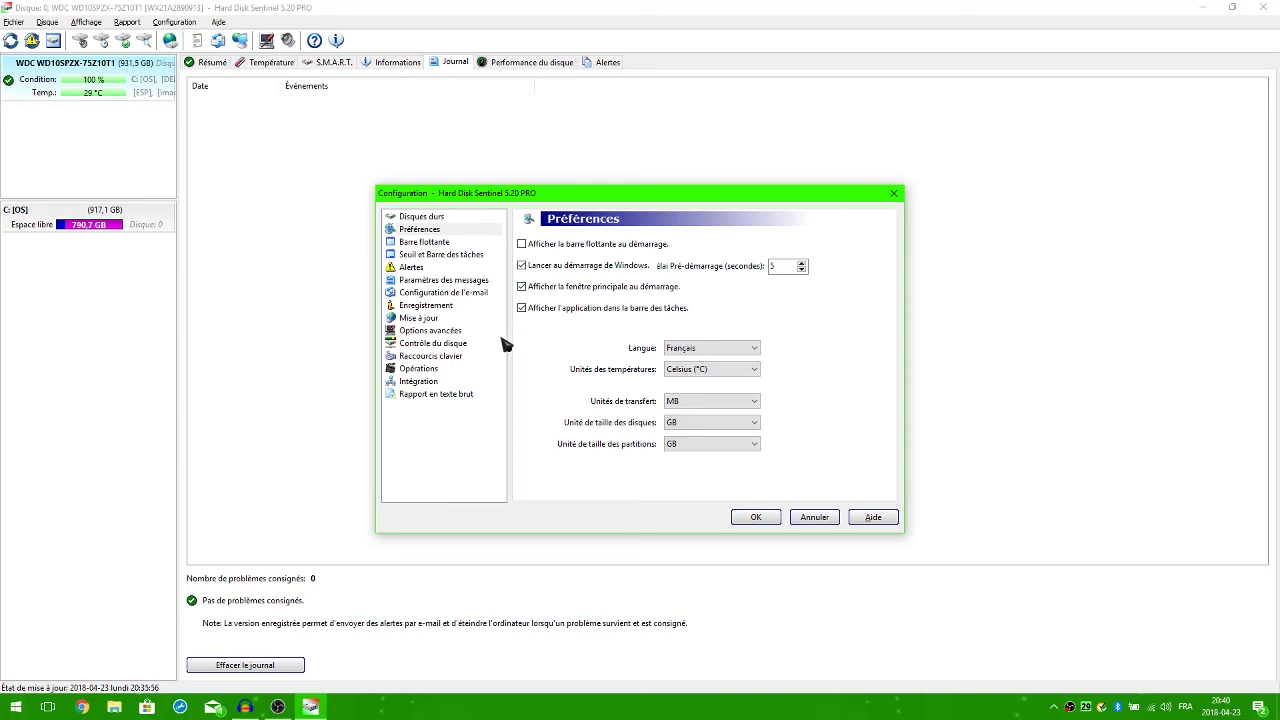
Check the registration name, key field and licence status in the configuration, and close the configuration.
click(413, 307)
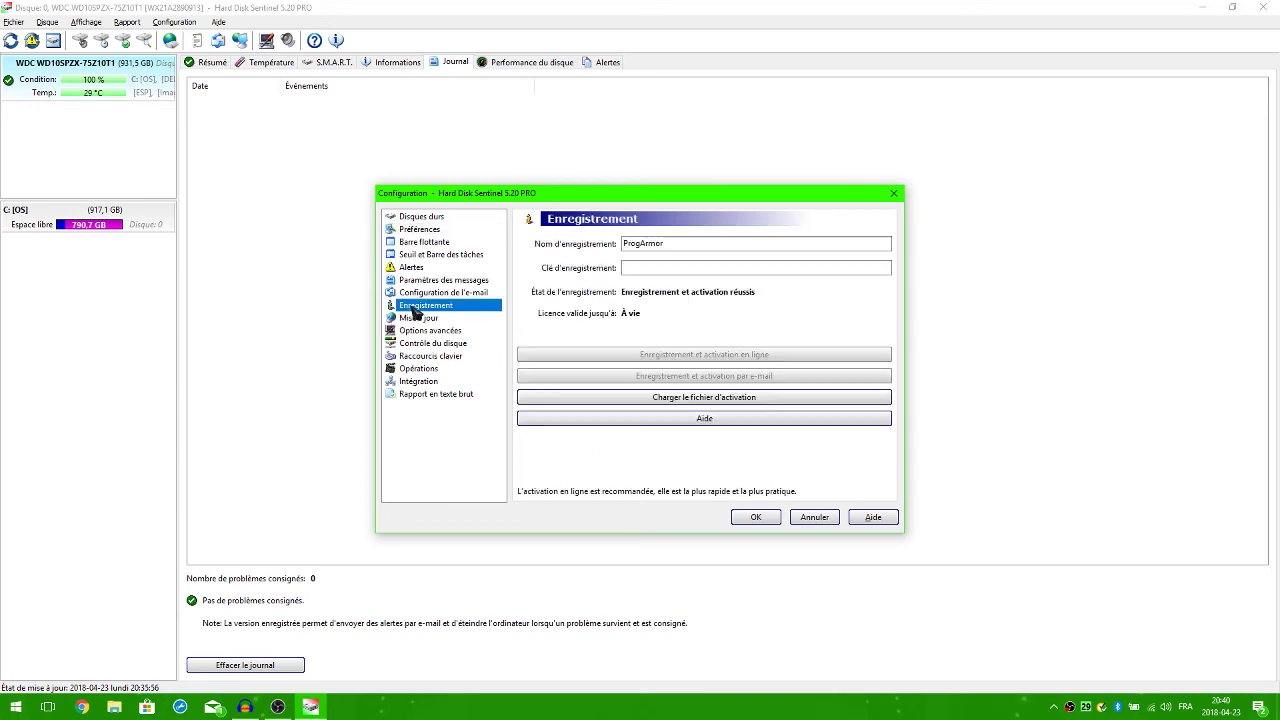
click(636, 270)
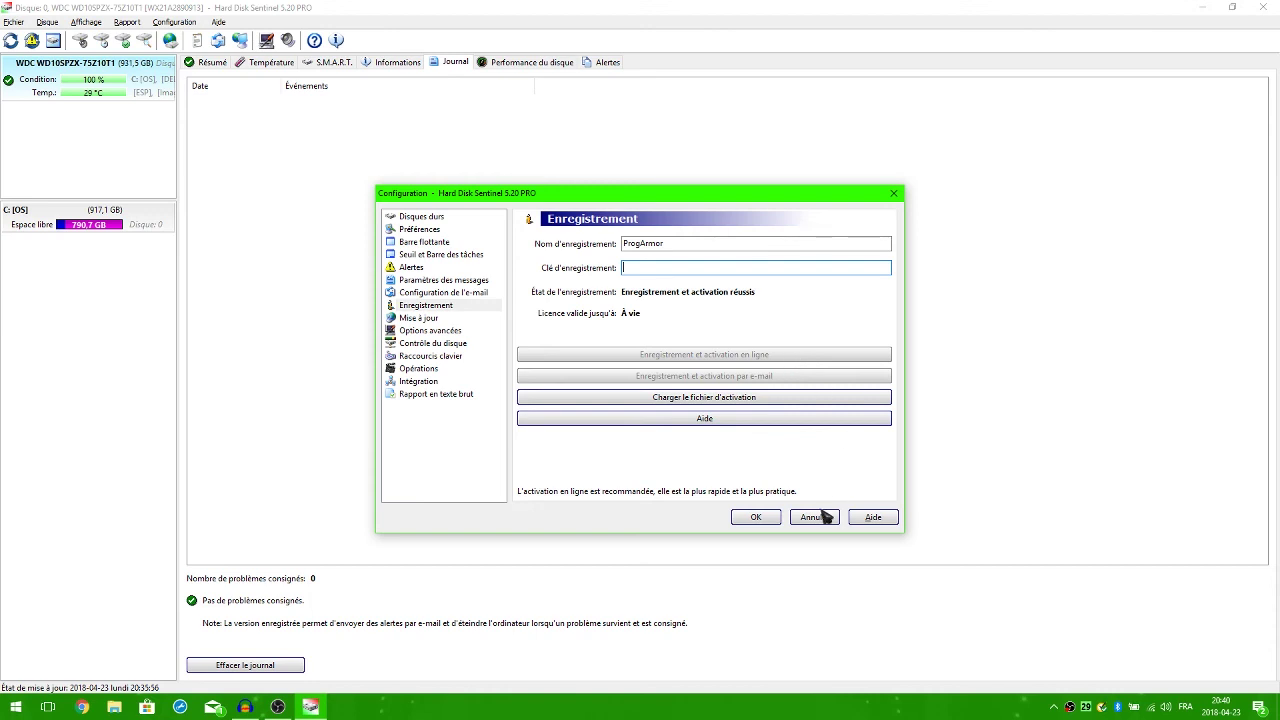
click(769, 518)
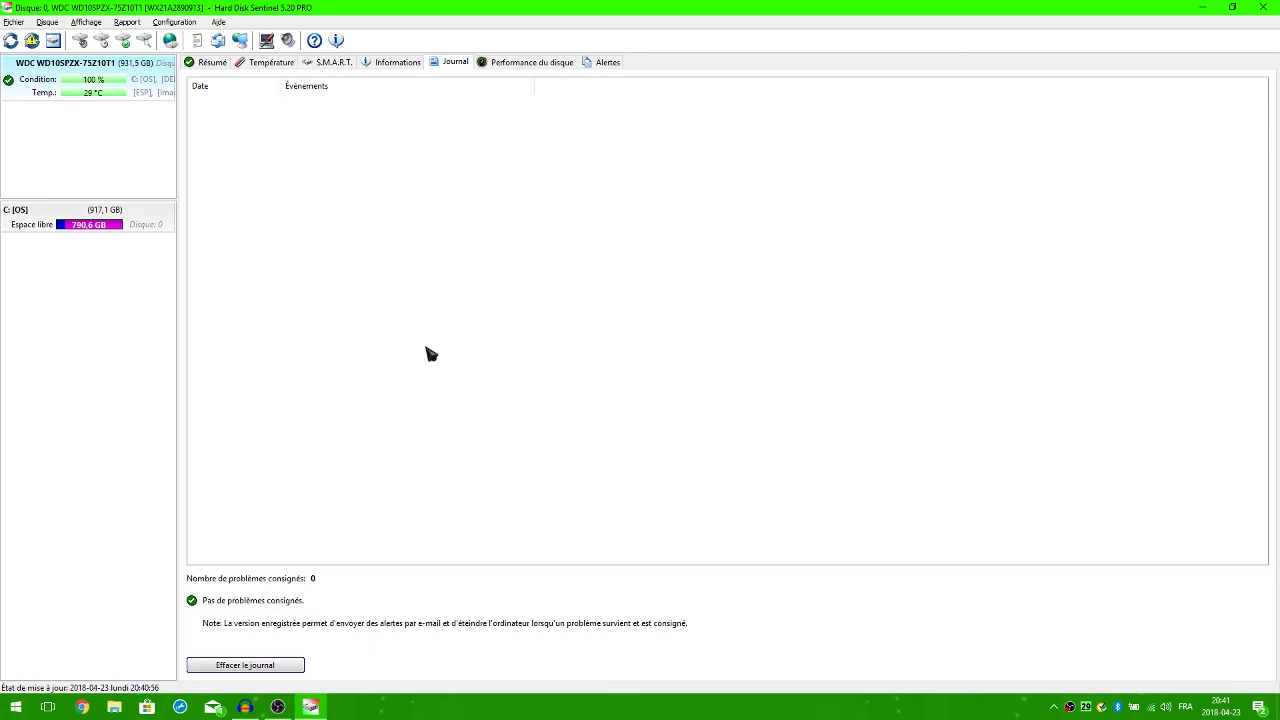
Close the main window and view the background options for the WDC disk's temperature indicator, dismissing them without a choice.
click(1262, 8)
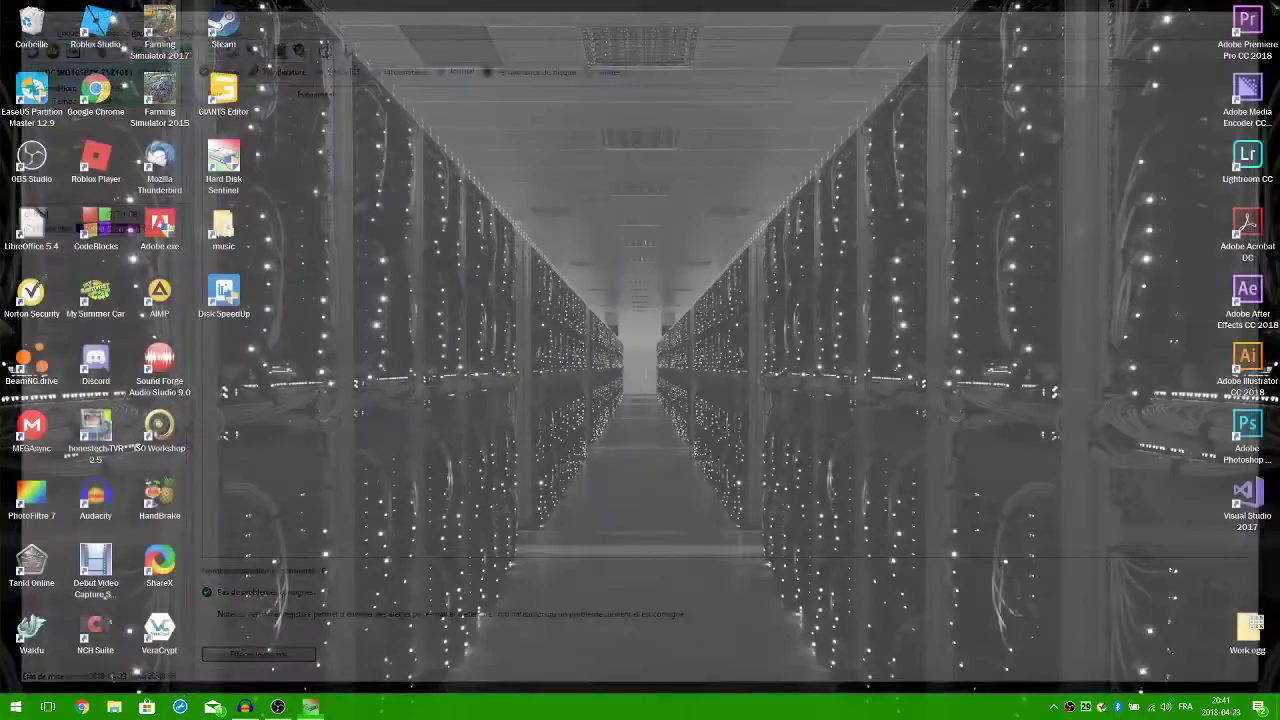
right_click(1086, 707)
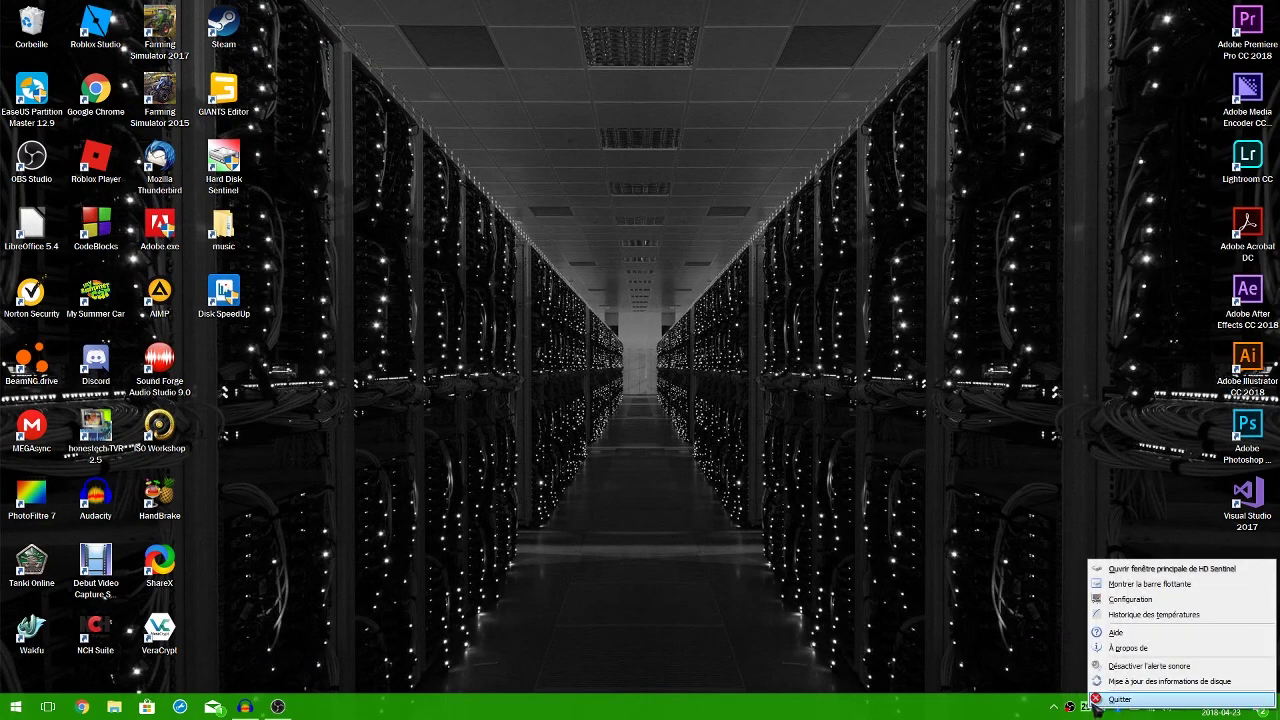
click(999, 654)
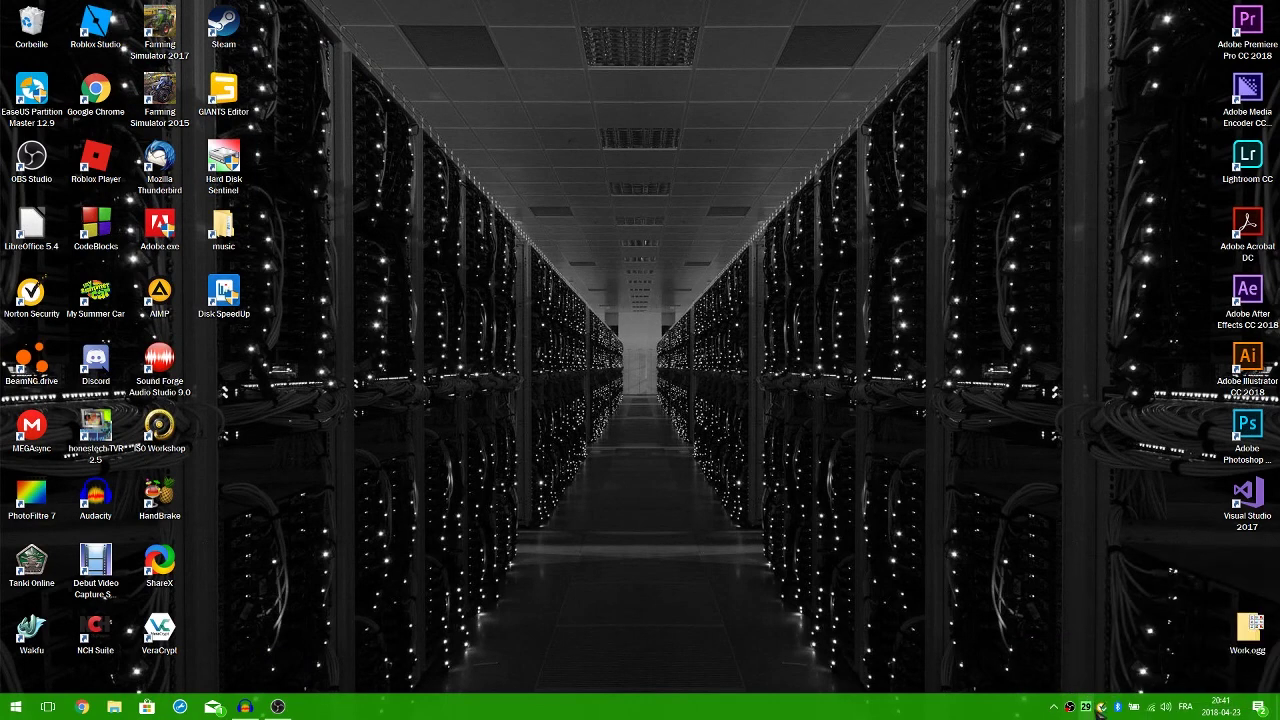
Check the TOSHIBA MK6475GSX disk's status from its temperature indicator and reopen the HD Sentinel main window from it.
mouse_move(1088, 708)
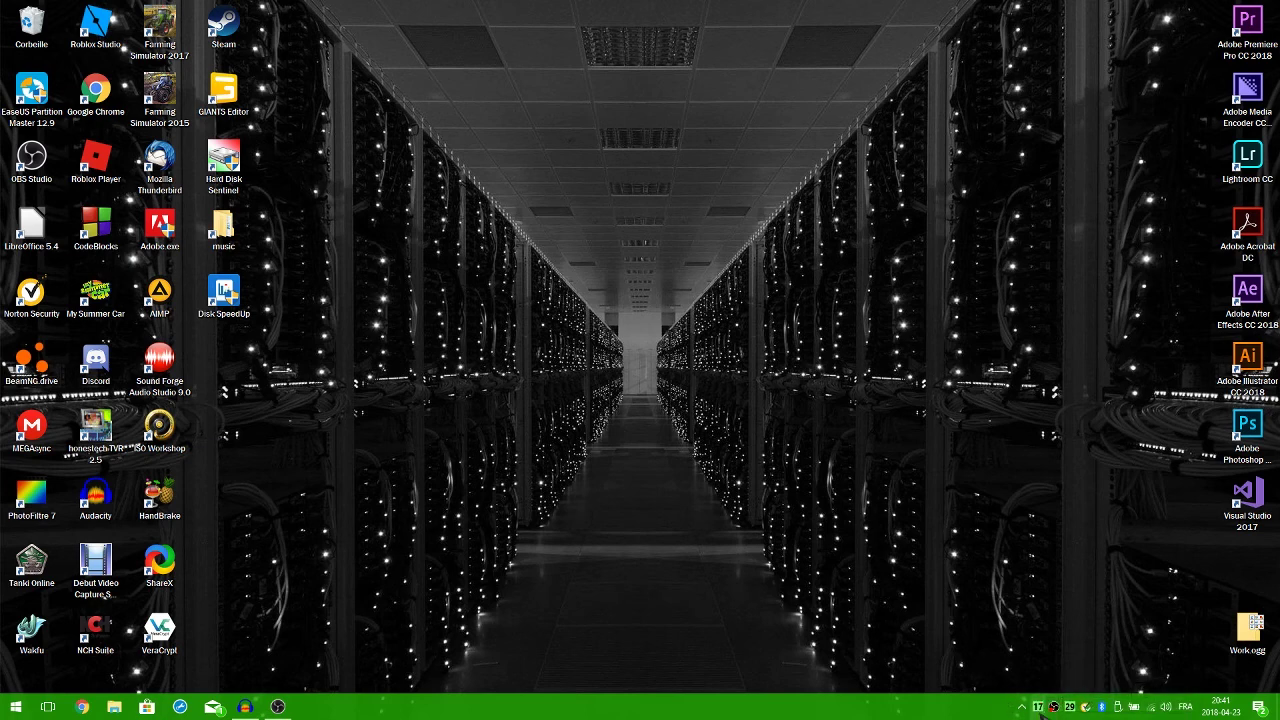
mouse_move(1037, 706)
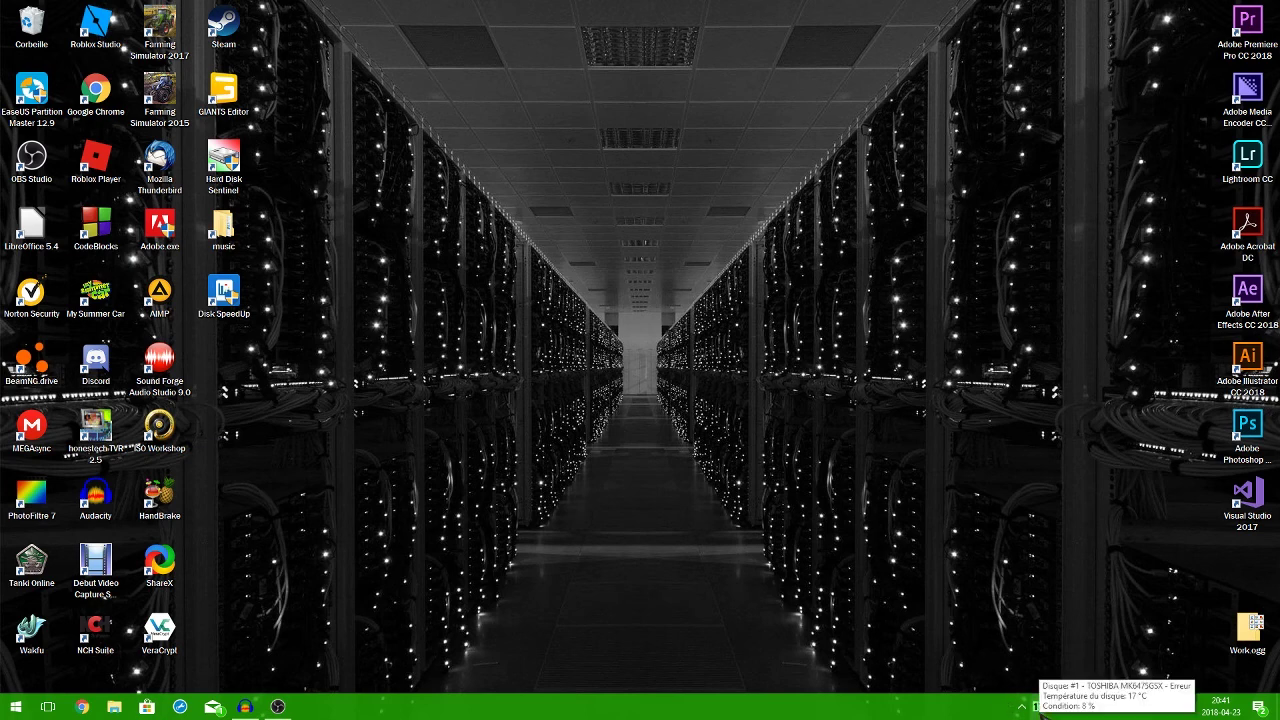
right_click(1037, 706)
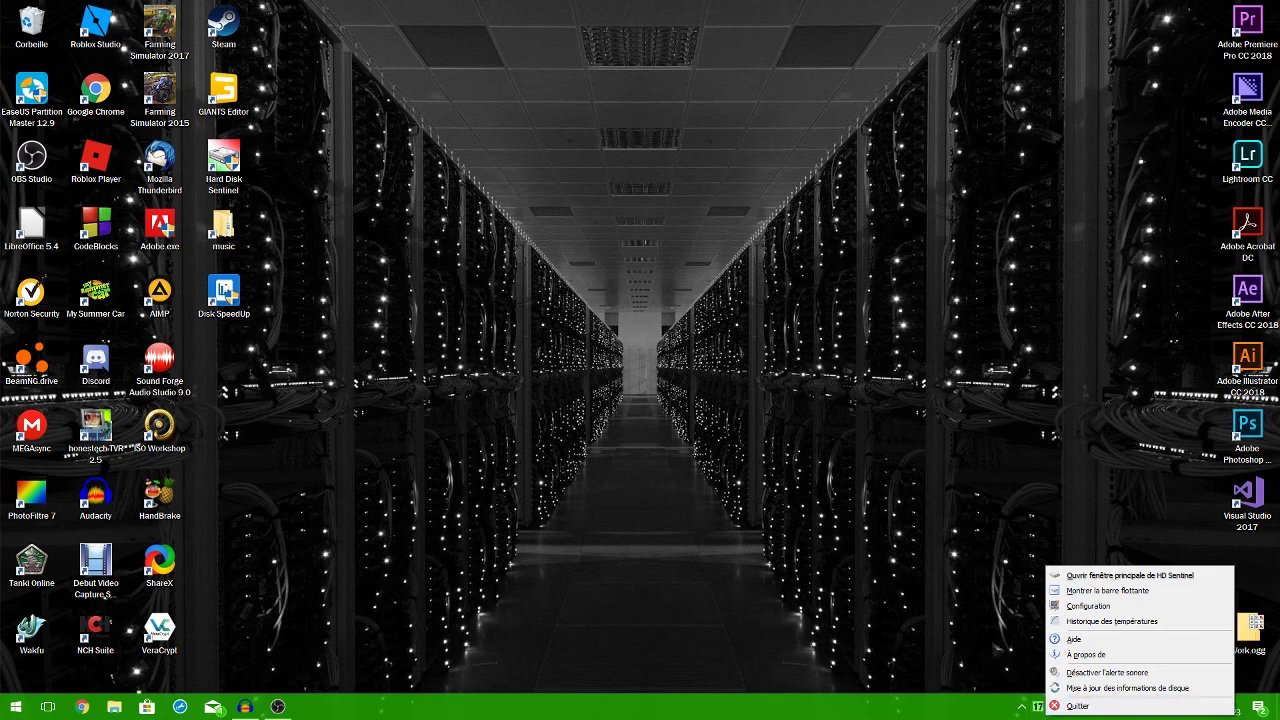
click(996, 645)
right_click(1039, 706)
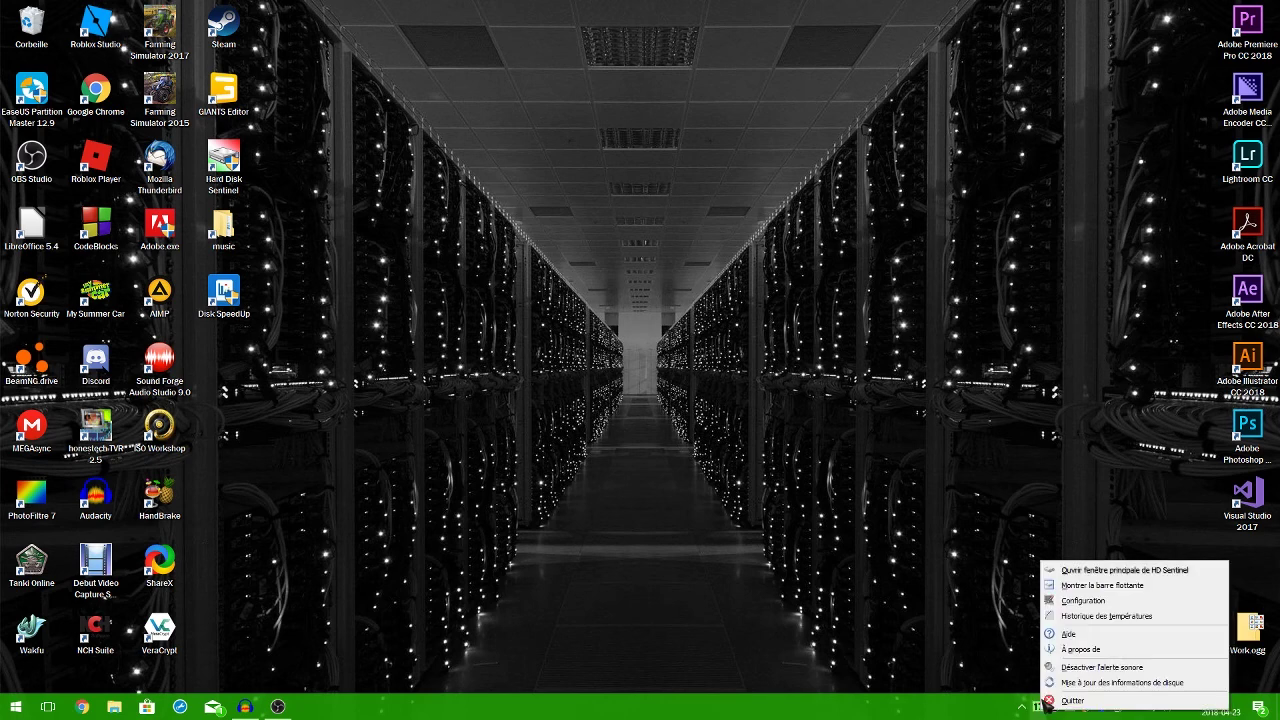
click(1124, 570)
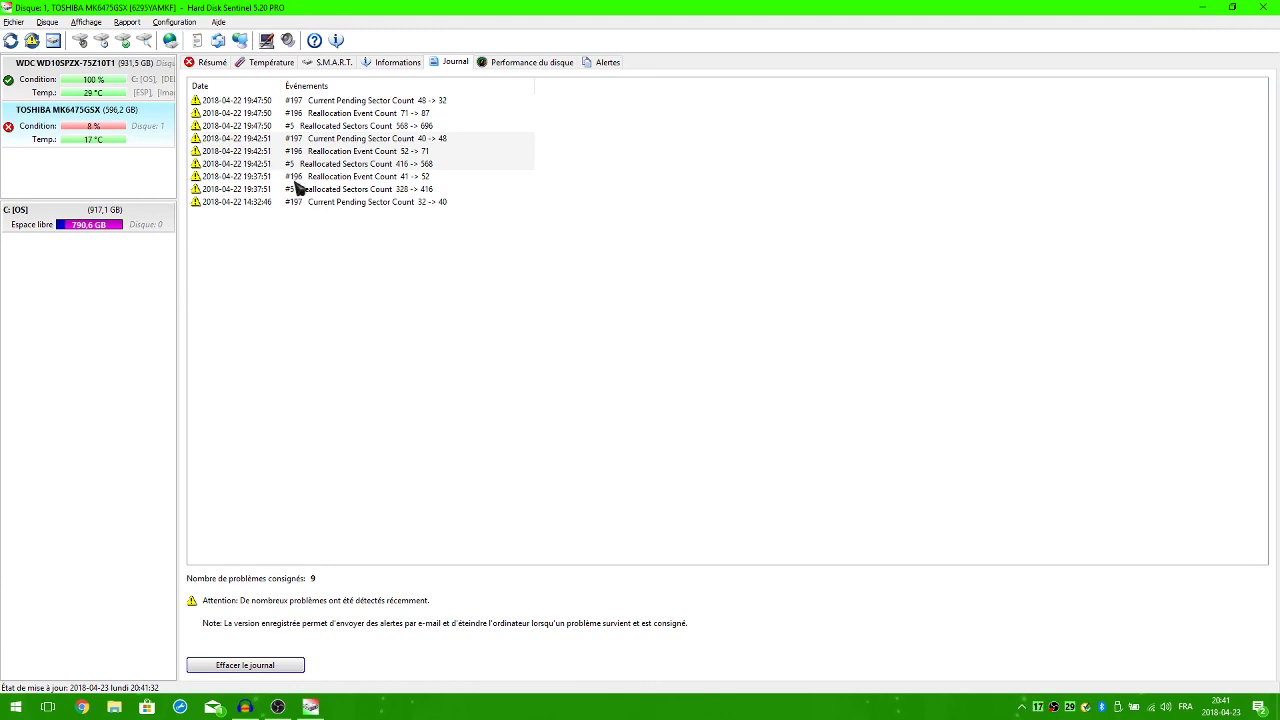
Compare the health summary and condition graph of the WDC disk with those of the TOSHIBA MK6475GSX disk.
click(110, 96)
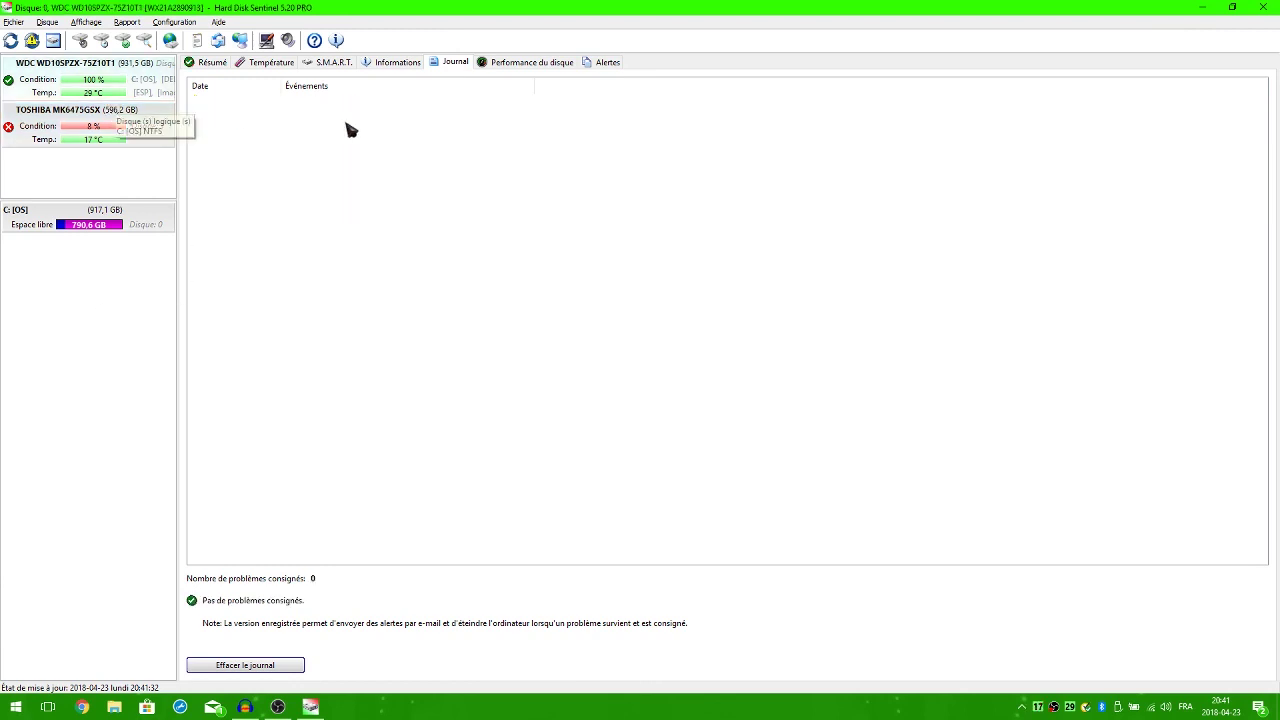
click(220, 63)
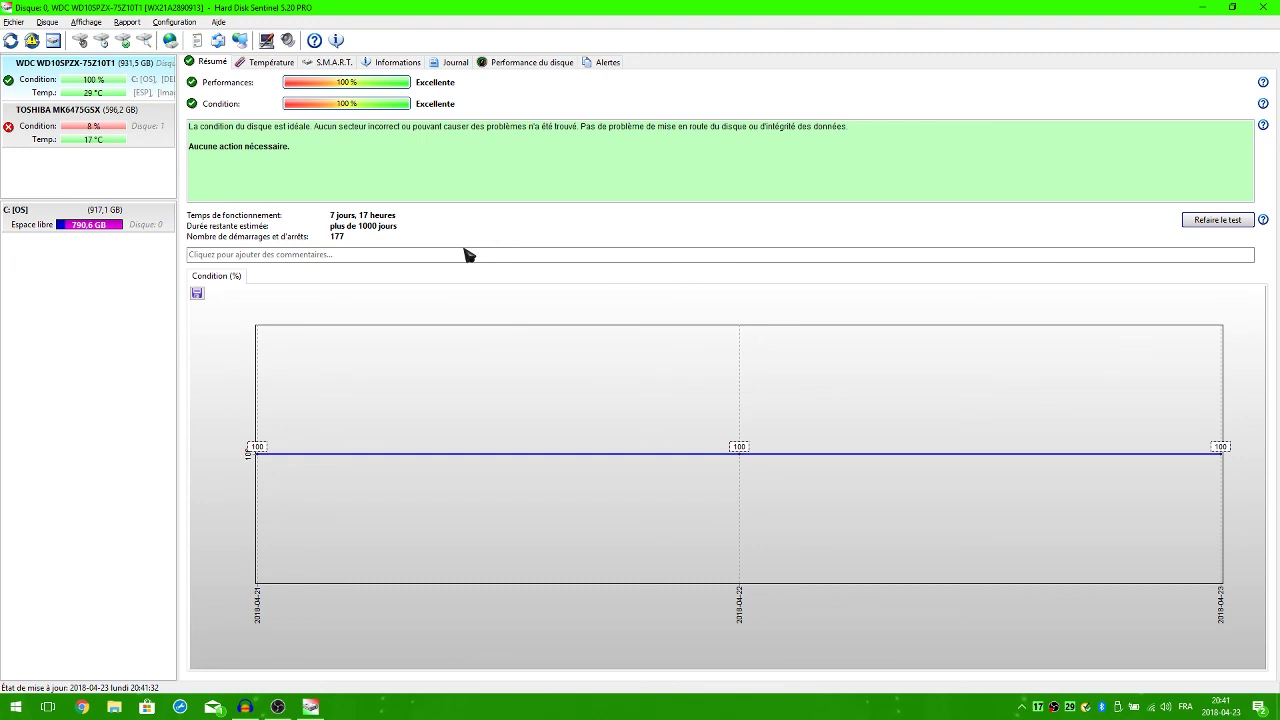
key(Down)
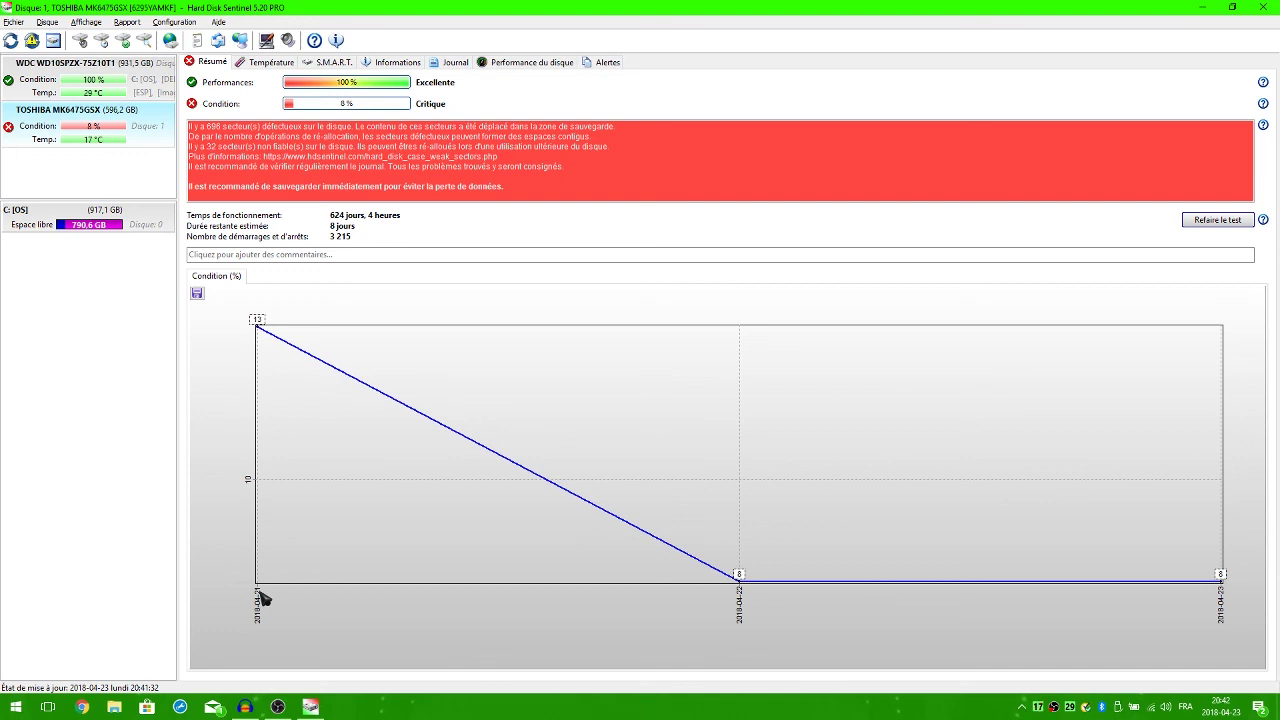
scroll(270, 364, up, 1)
scroll(270, 366, down, 1)
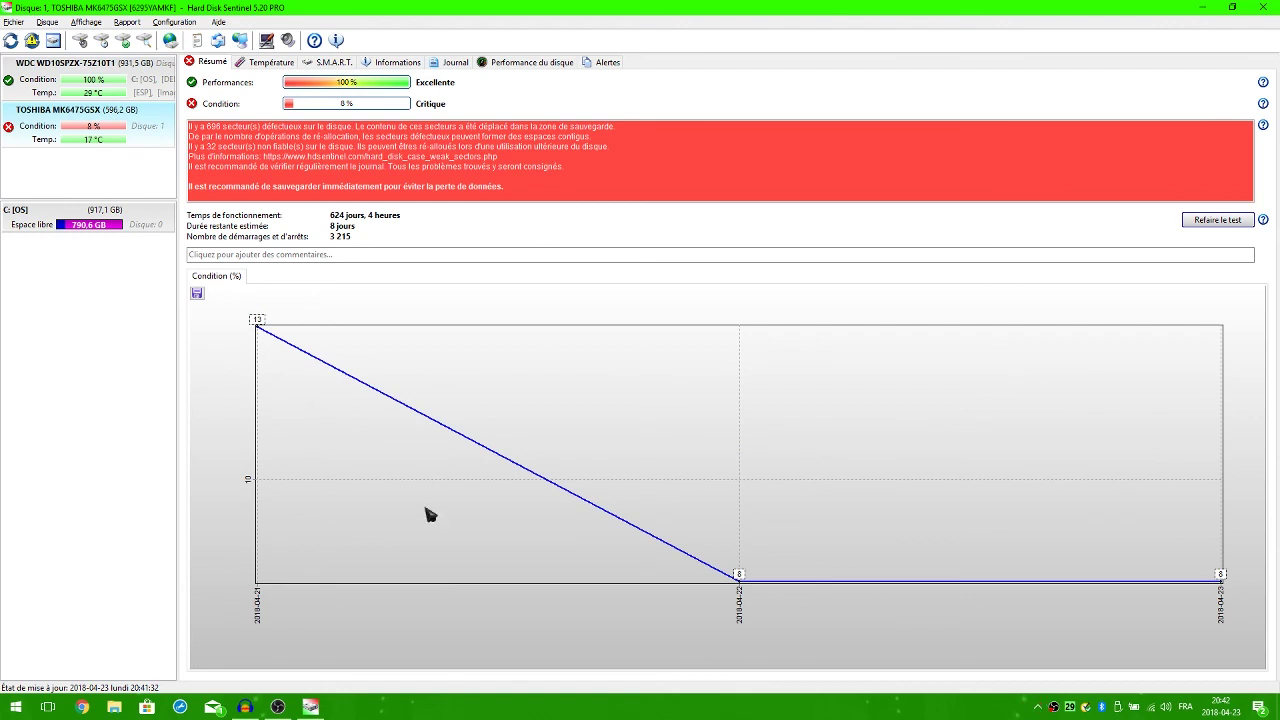